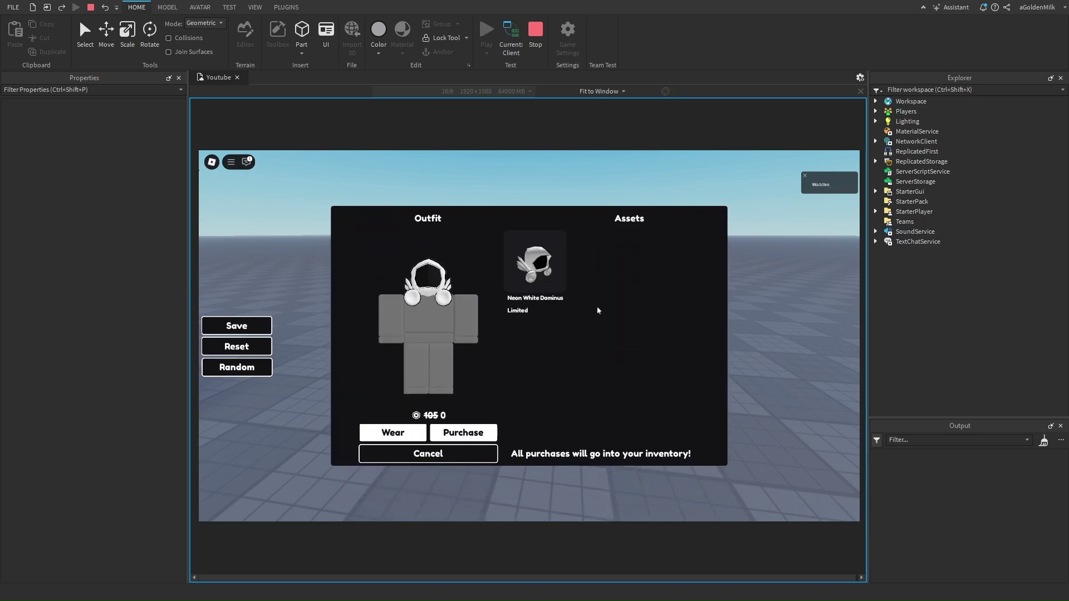
Step: In play mode, show the Neon White Dominus card options and open its Buy Item prompt
click(534, 275)
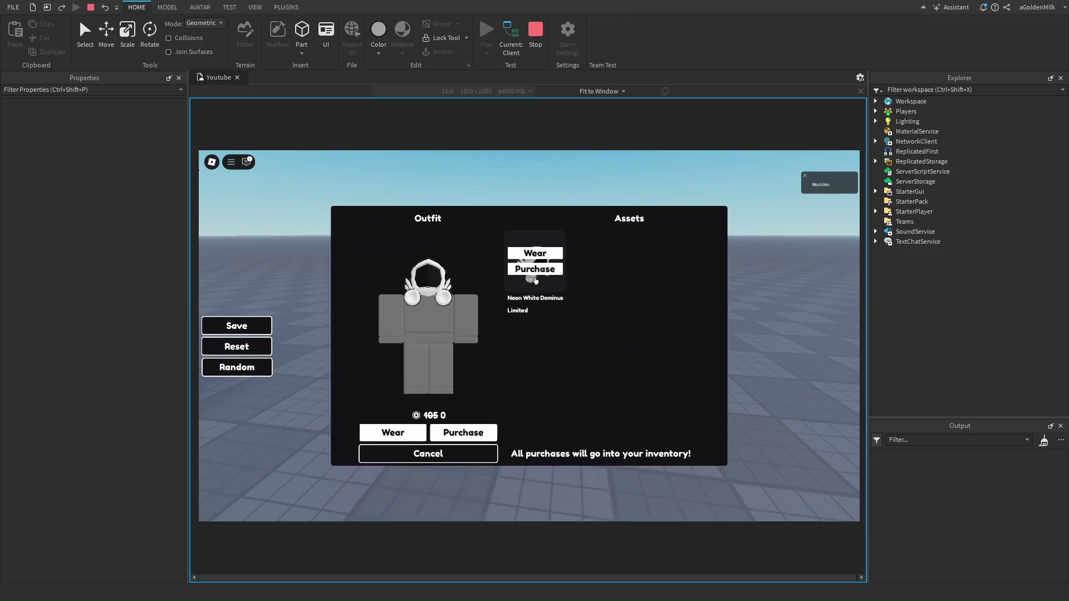
click(535, 280)
click(534, 284)
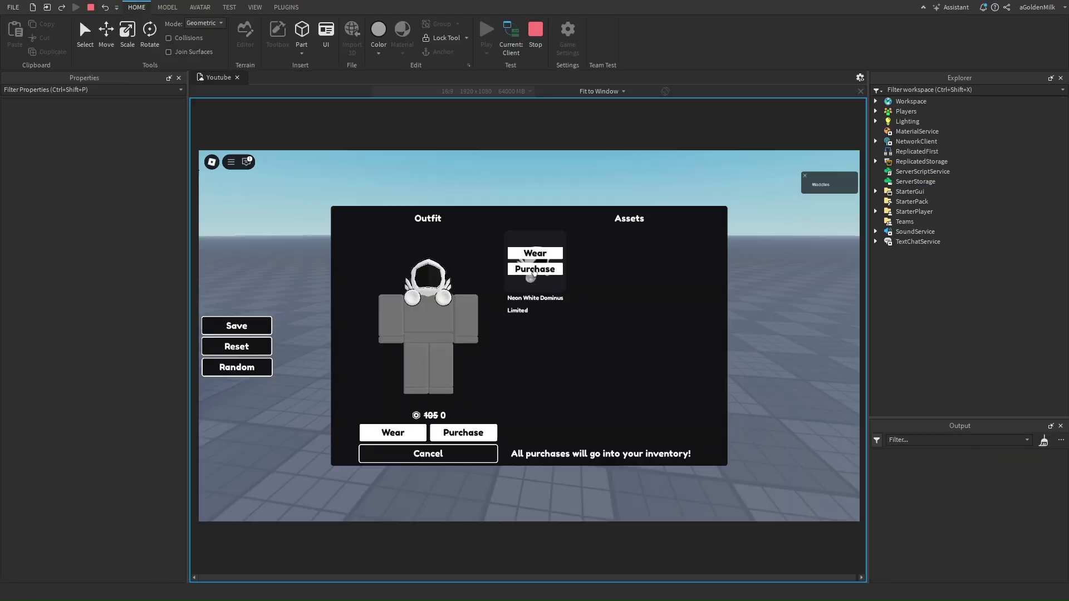
click(535, 268)
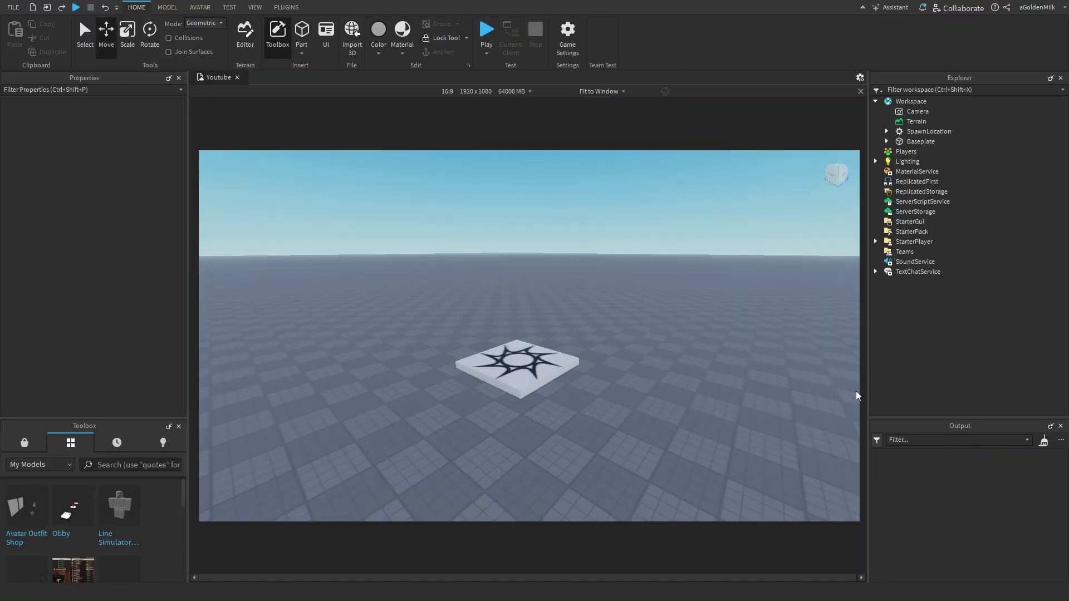
mouse_move(25, 510)
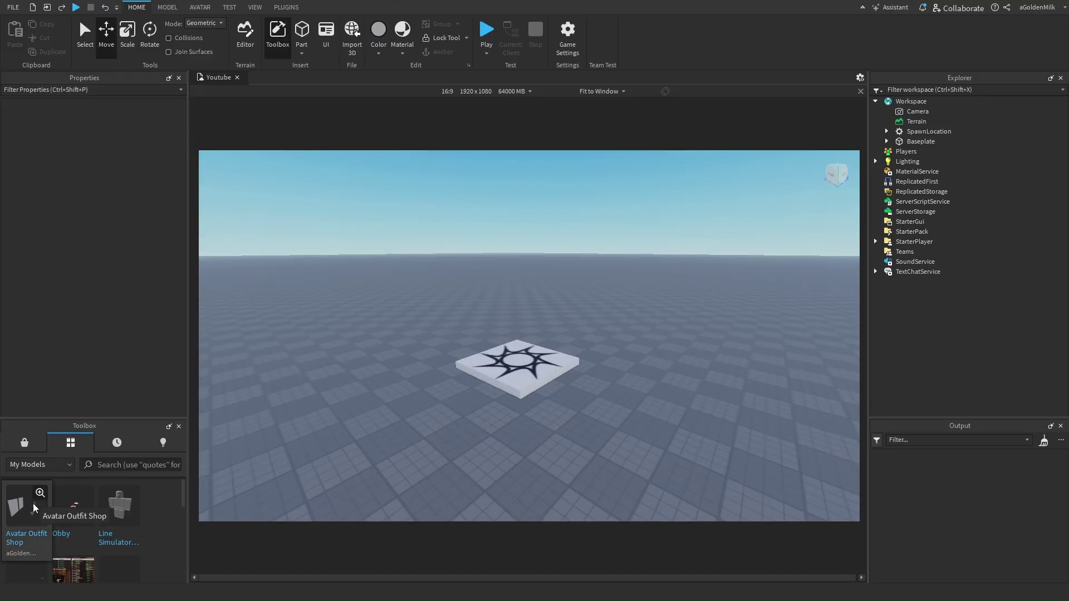
Step: Insert the Avatar Outfit Shop model, keep its scripts, and lower it onto the ground
click(33, 507)
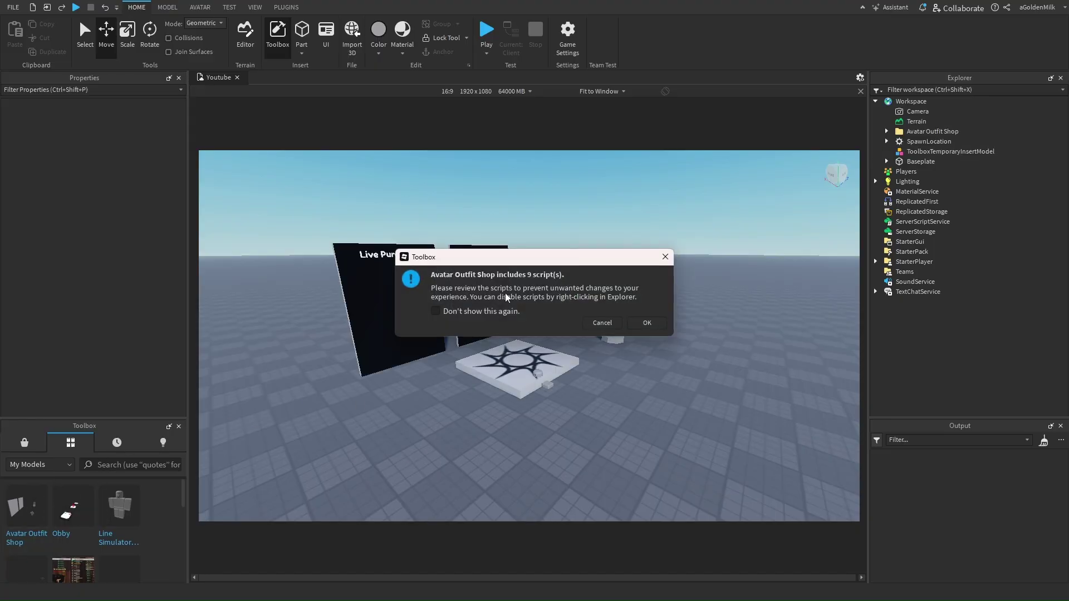
click(647, 322)
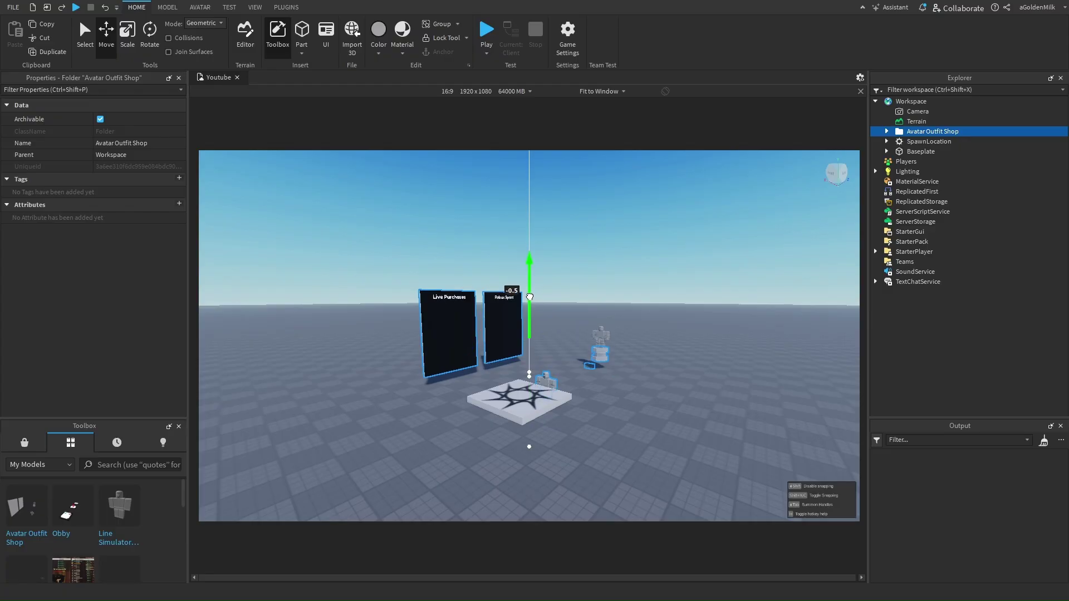
drag(530, 296, 531, 306)
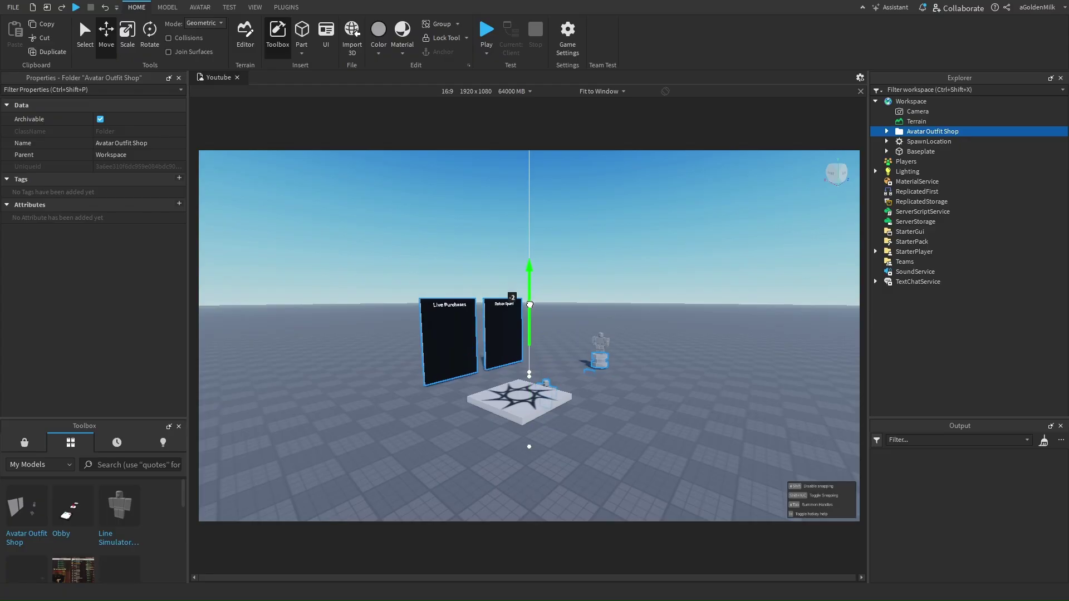
click(727, 388)
Step: Move the shop's parts into Workspace and their matching services, ungrouping the StarterGui part
click(887, 132)
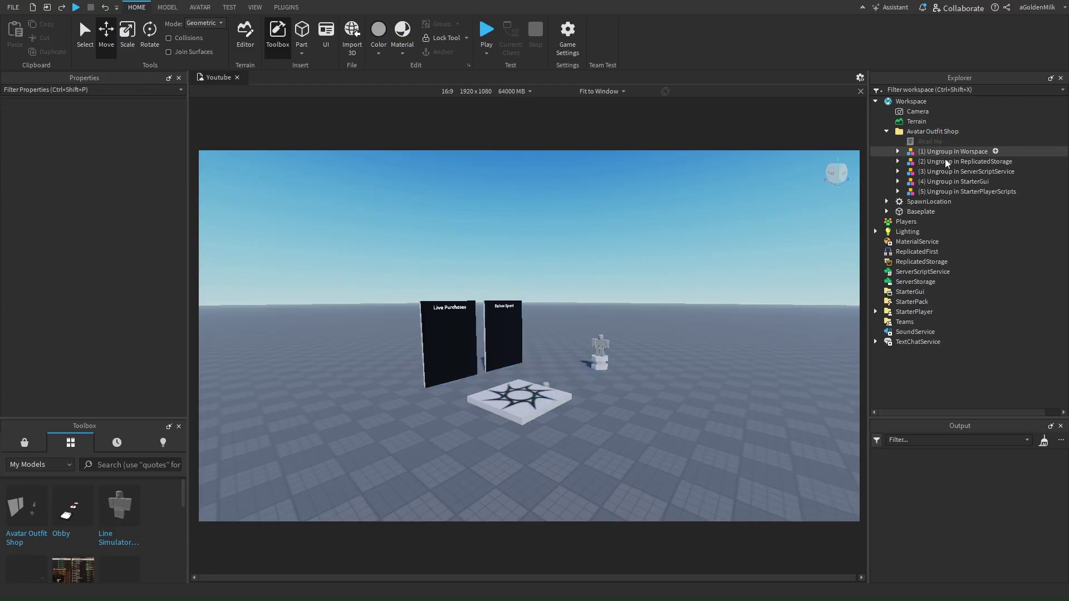
click(943, 152)
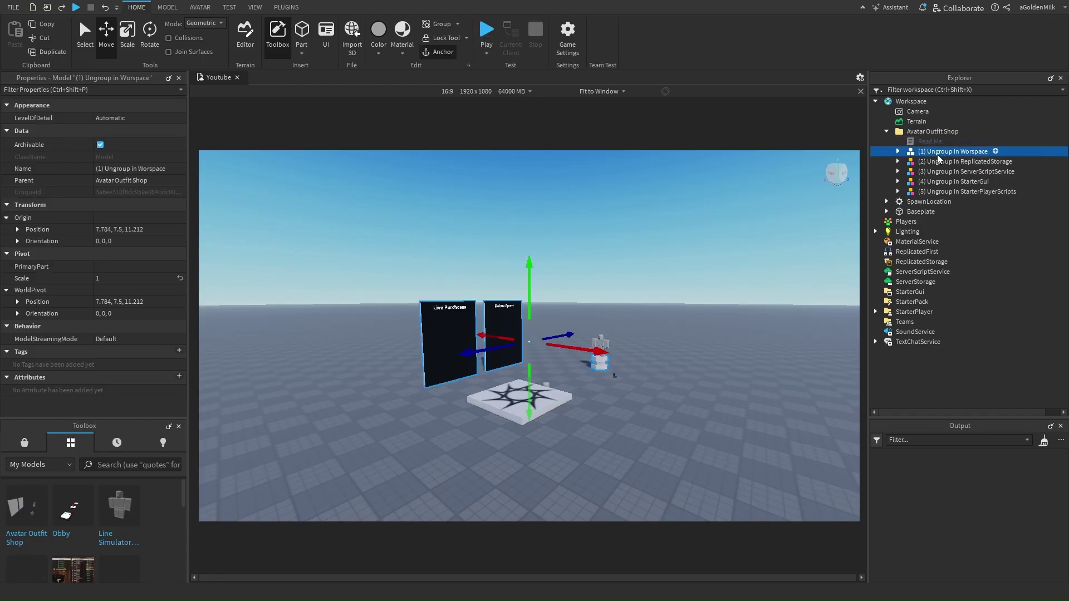
drag(938, 159, 950, 101)
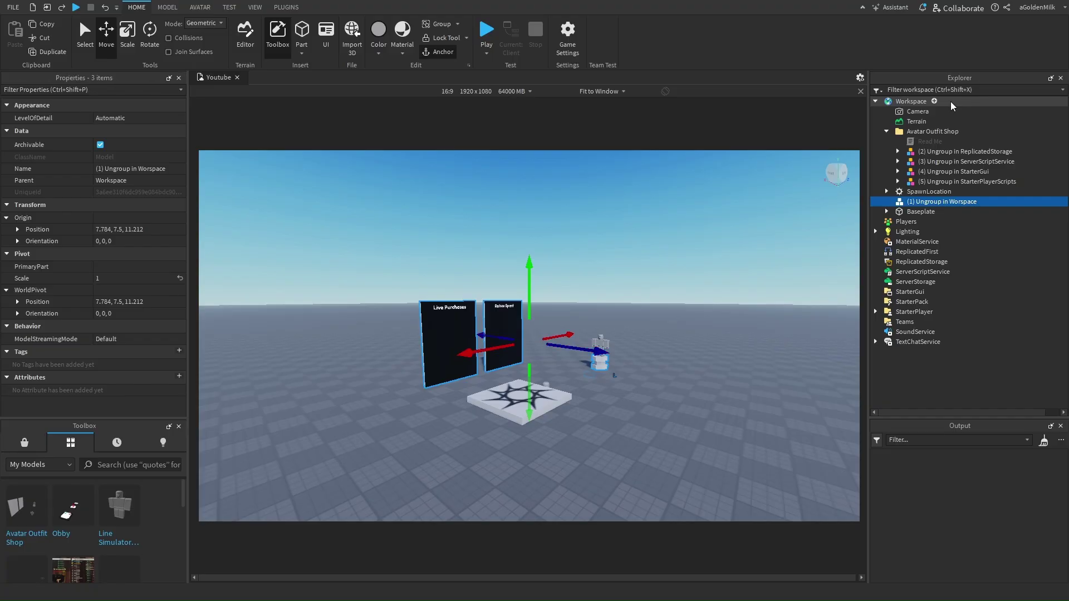
mouse_move(947, 151)
mouse_down()
mouse_move(956, 282)
mouse_move(975, 334)
mouse_up()
key(ctrl+u)
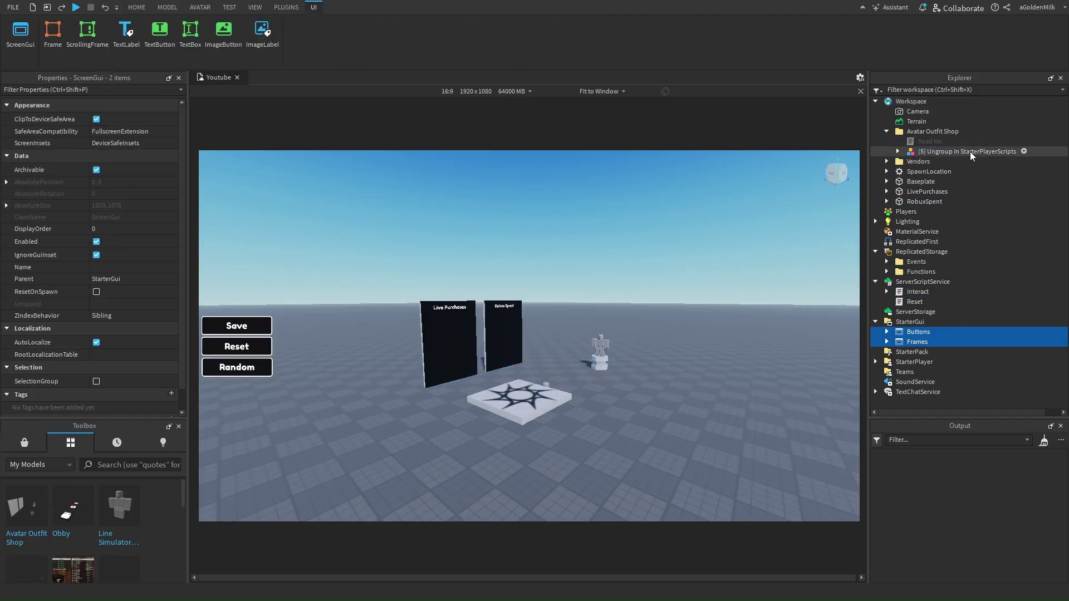
Step: Move the last part into StarterPlayerScripts, ungroup it, and delete the empty shop folder
drag(970, 156, 951, 377)
key(ctrl+u)
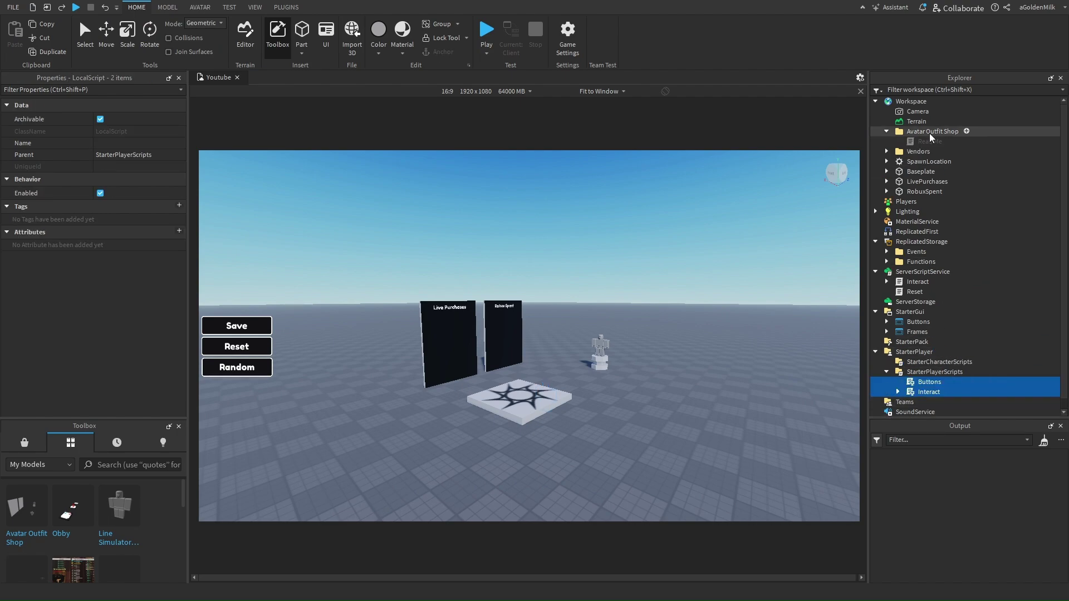
click(929, 132)
key(Delete)
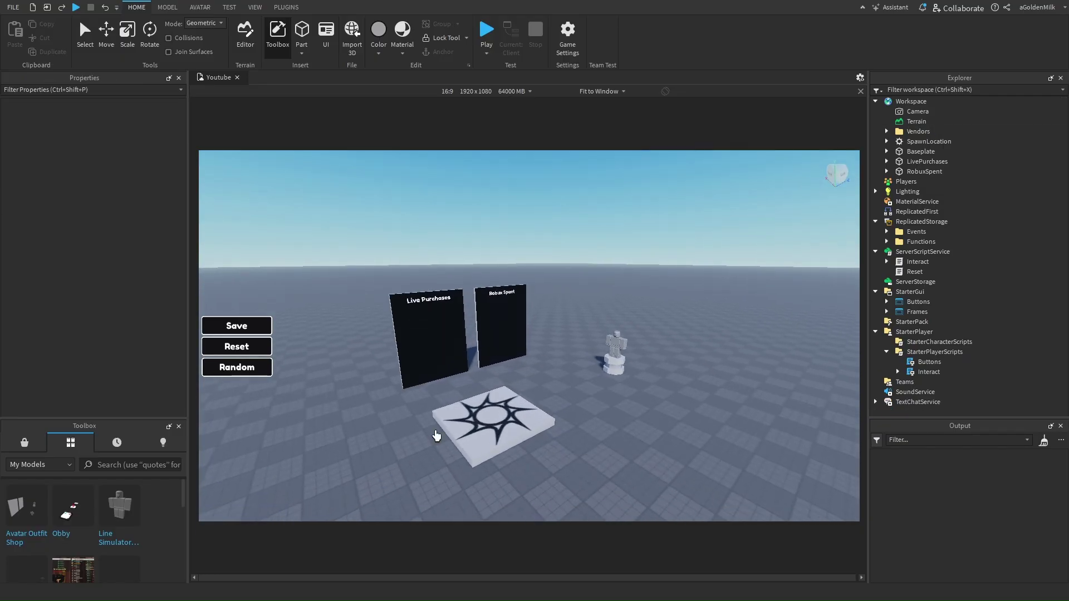
scroll(630, 432, down, 5)
scroll(601, 394, down, 1)
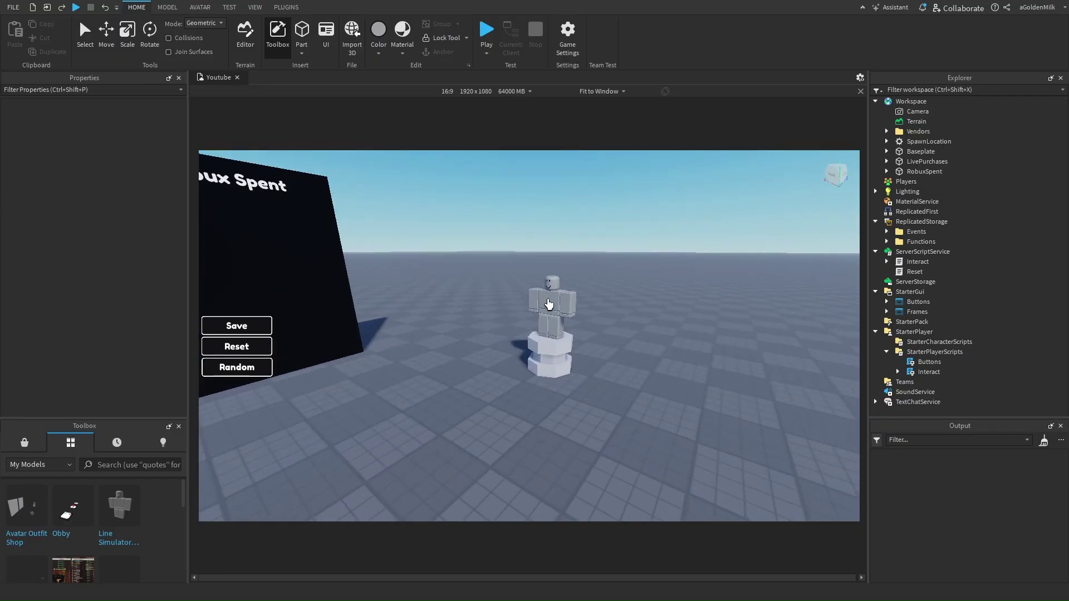
scroll(598, 386, up, 3)
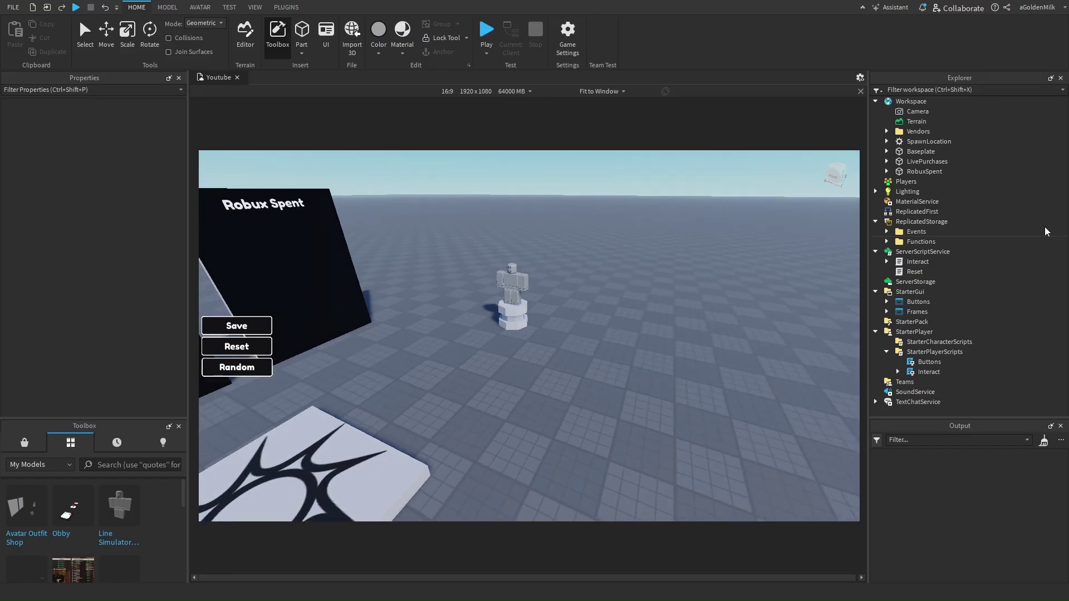
Step: Duplicate the Vendor model and shift the copy sideways, then undo the duplication
click(897, 132)
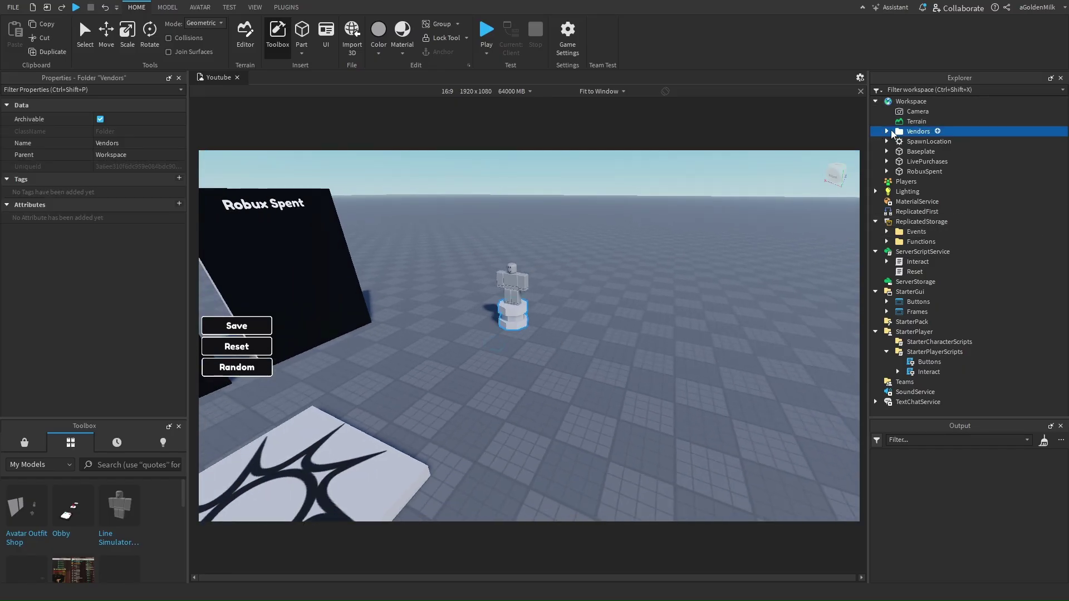
click(887, 131)
click(928, 141)
right_drag(592, 345, 592, 345)
key(ctrl+d)
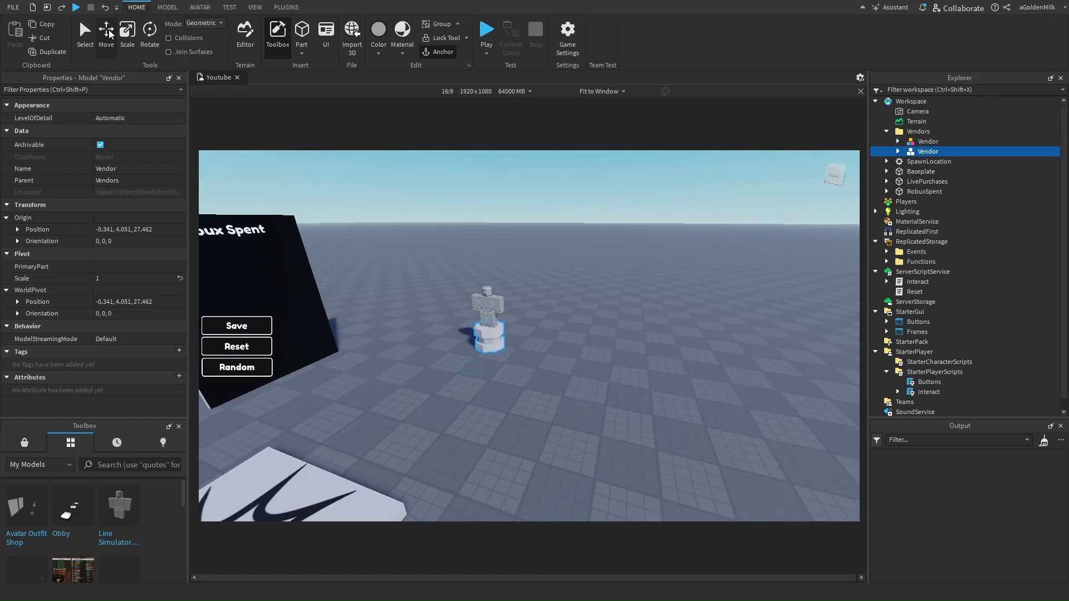
click(107, 33)
drag(512, 307, 606, 339)
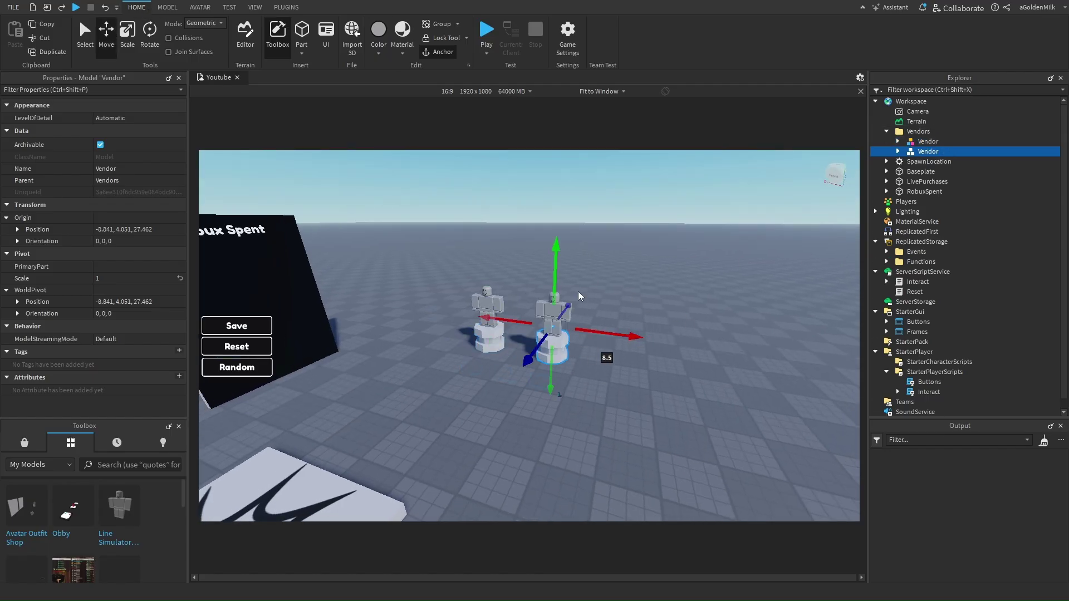
key(ctrl+z)
key(ctrl+z)
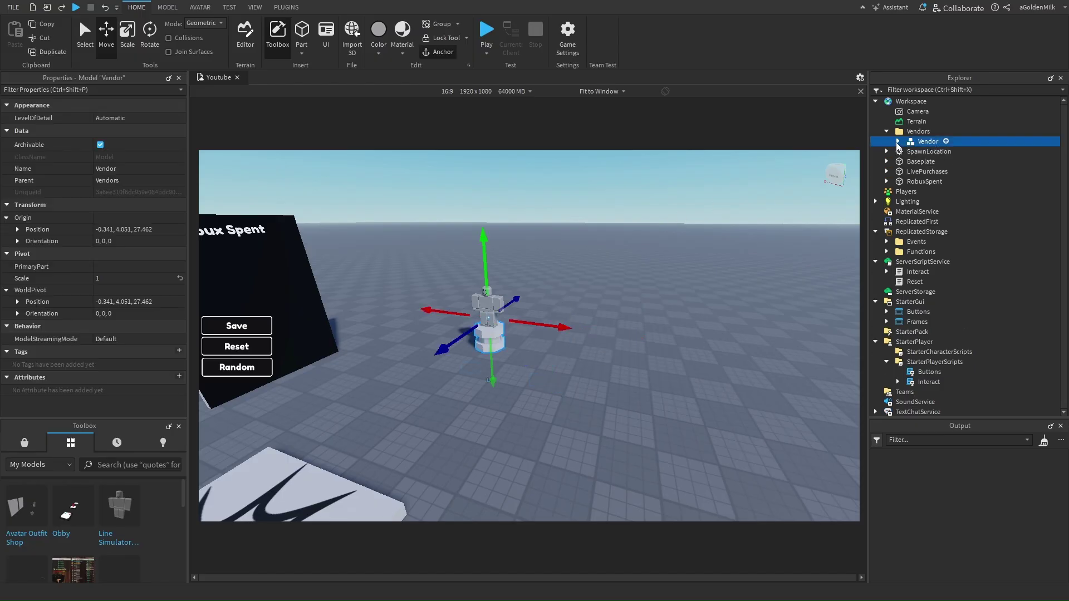
Step: Expand Vendor > ApplyDescription and open the Description module script
click(897, 143)
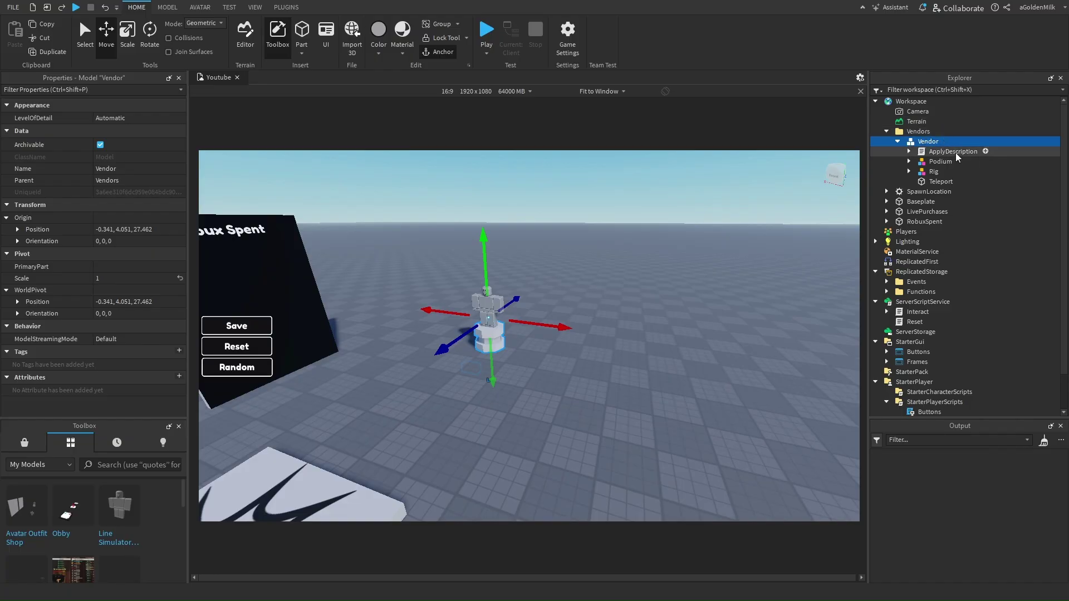
click(910, 151)
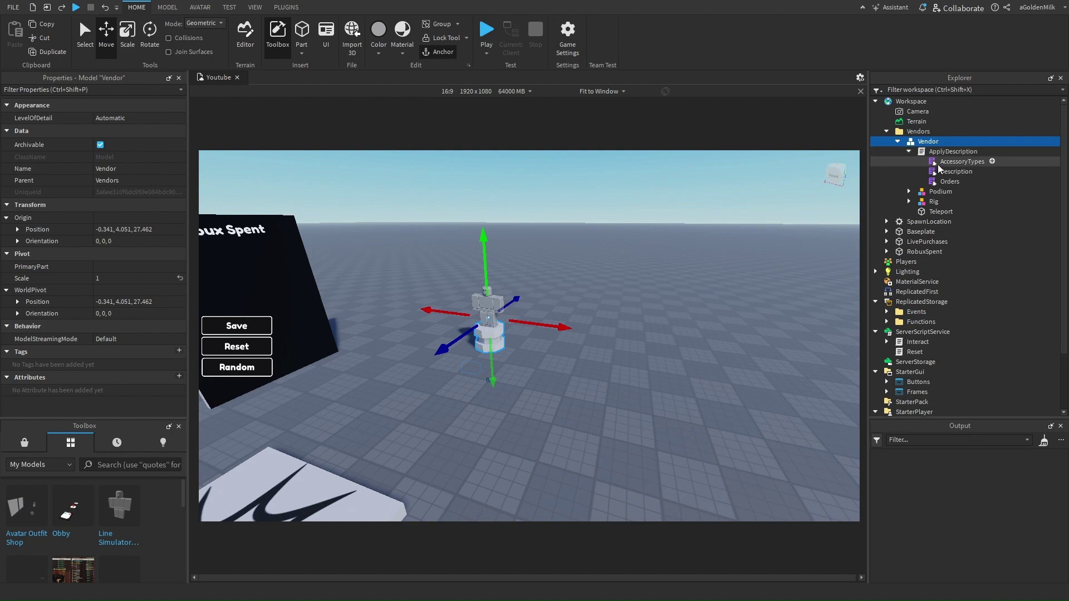
double_click(941, 172)
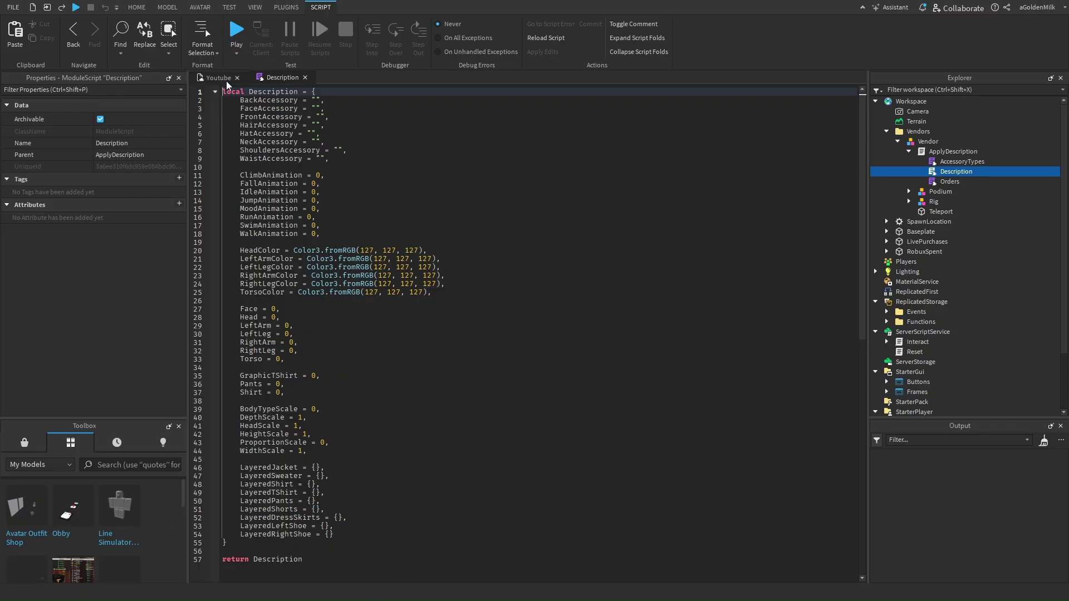
Step: Start editing the BackAccessory value on line 2, briefly viewing the 3D scene
click(314, 101)
text(1)
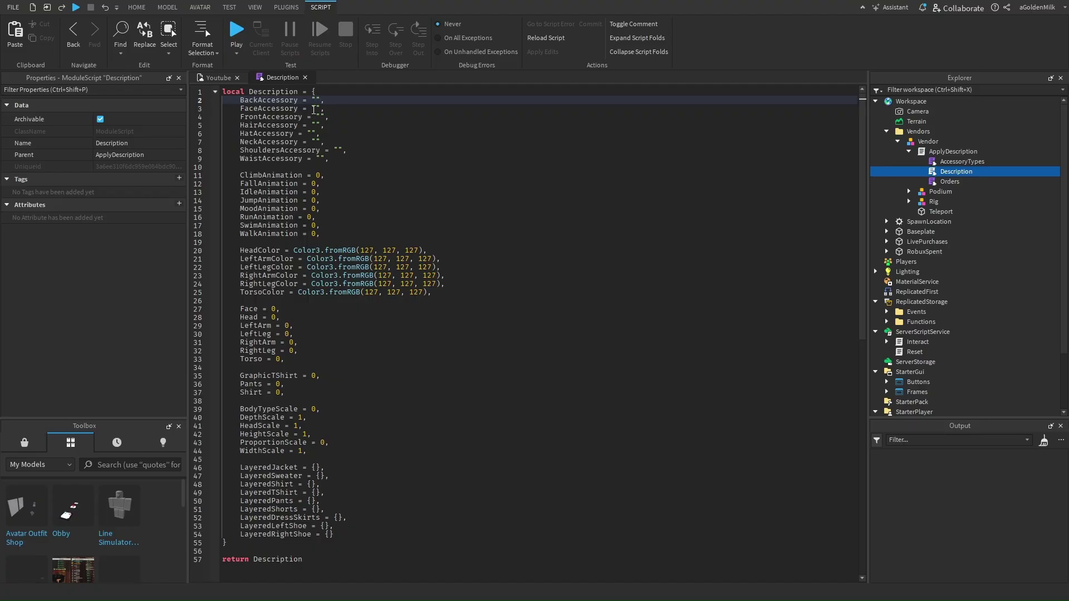
click(219, 77)
click(283, 77)
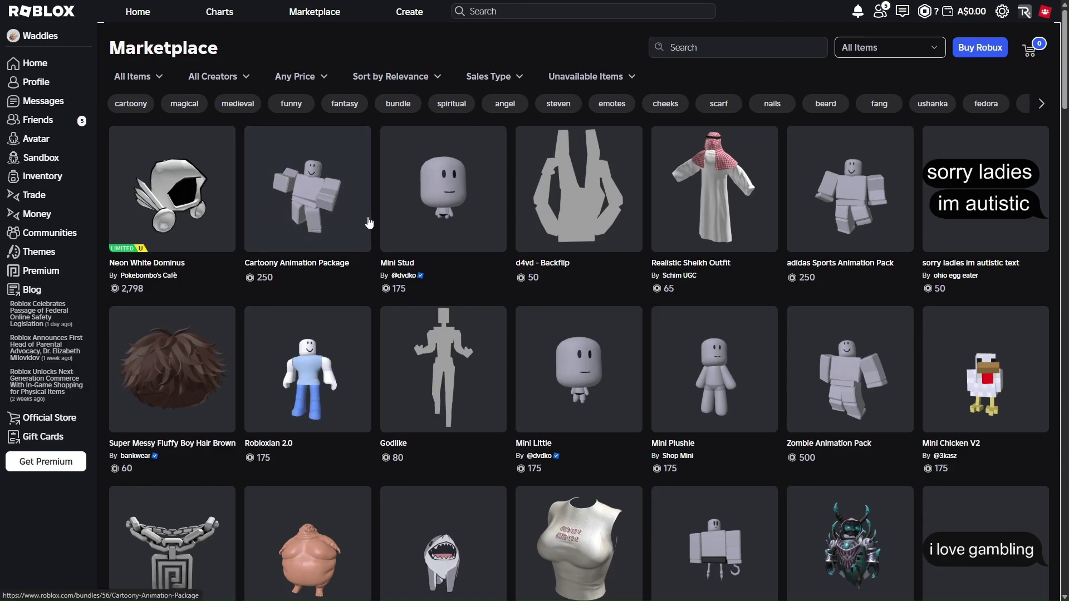
scroll(344, 242, down, 1)
scroll(200, 363, up, 1)
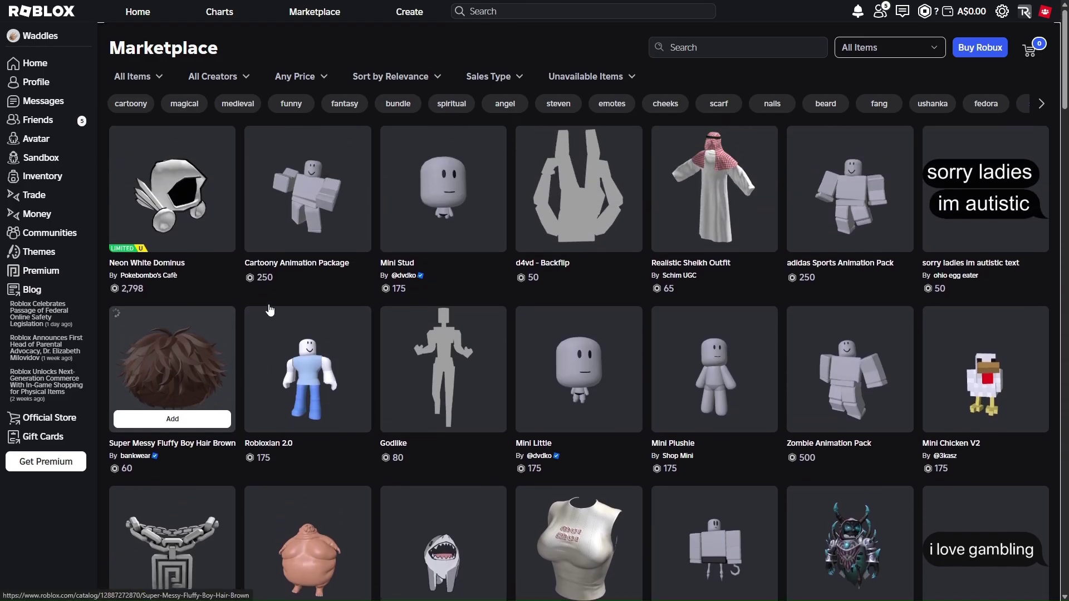
click(181, 176)
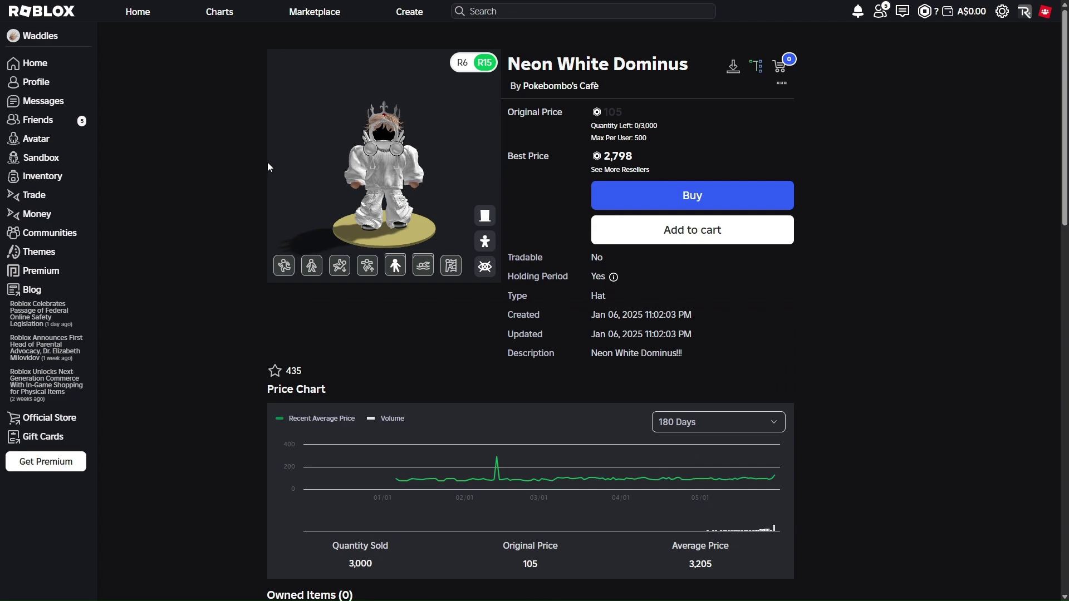
key(F11)
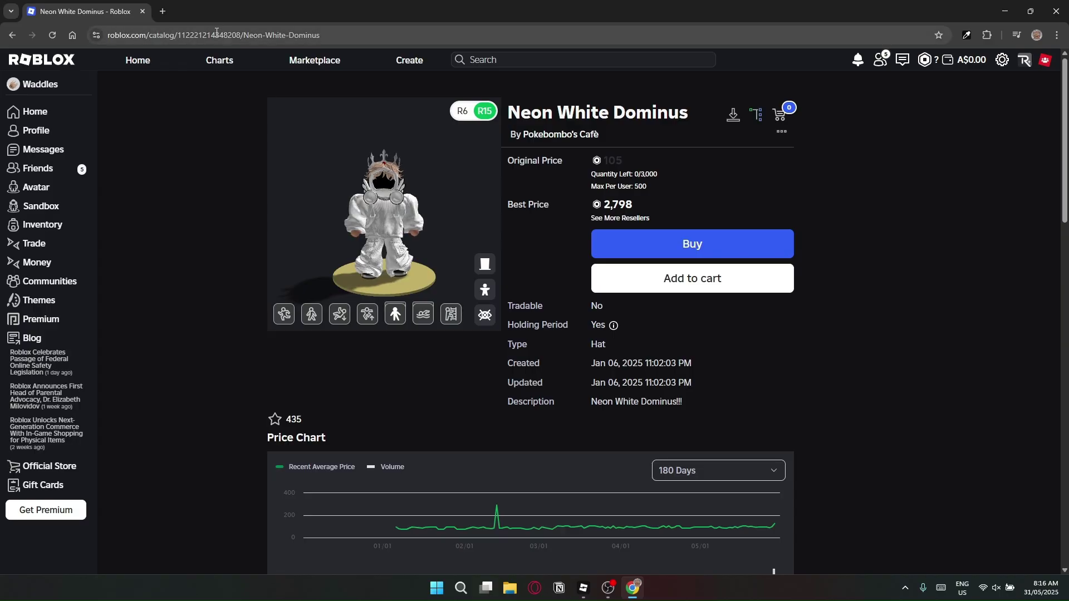
click(216, 35)
double_click(230, 35)
key(ctrl+c)
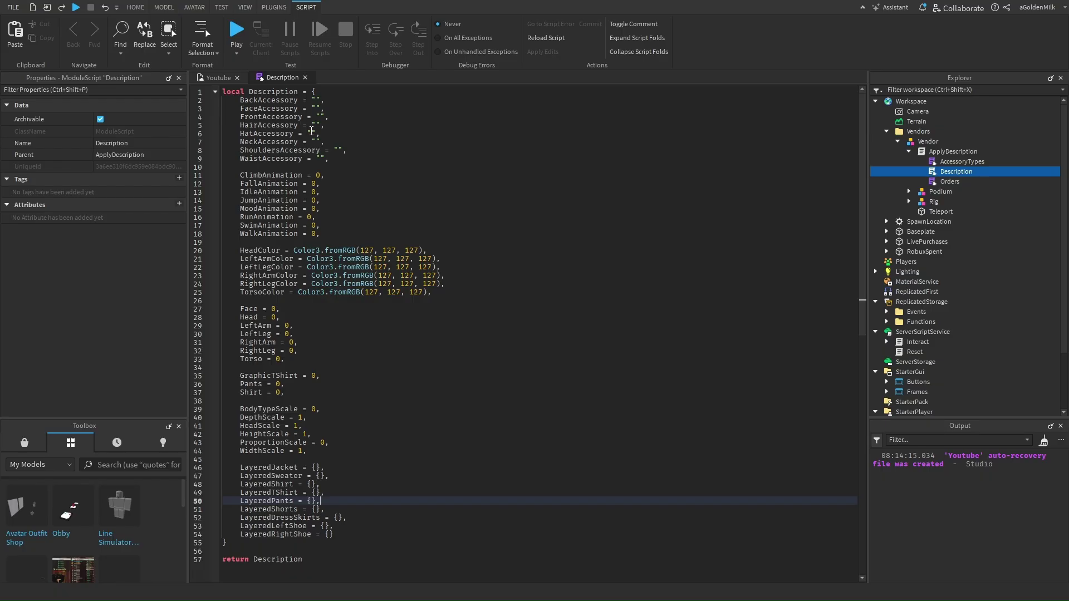
Step: Paste the Dominus catalog ID into the HatAccessory string on line 6, undoing a duplicate
click(229, 133)
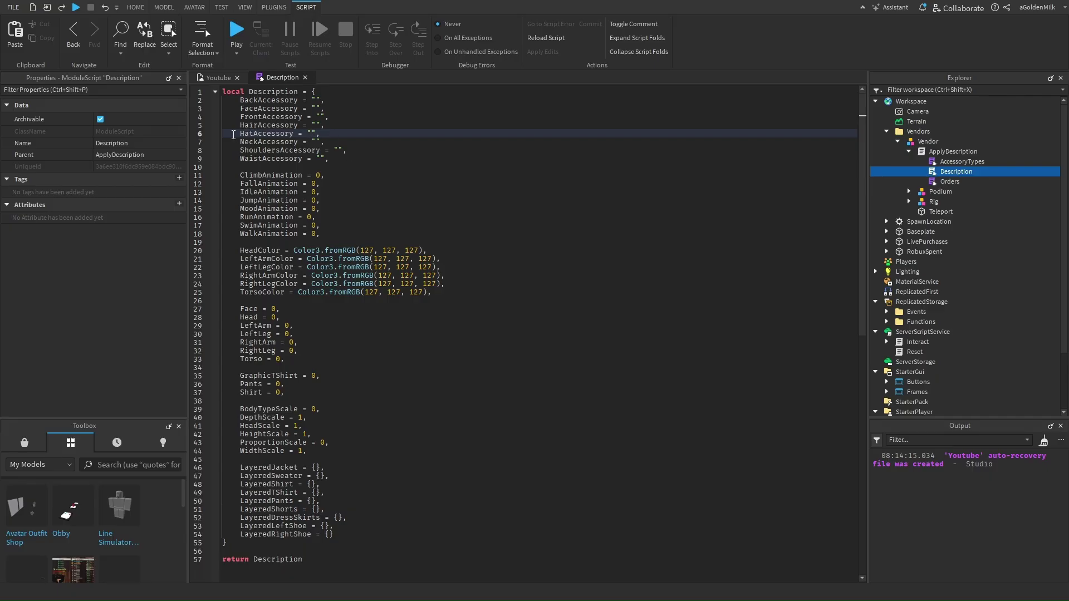
key(ctrl+v)
key(ctrl+v)
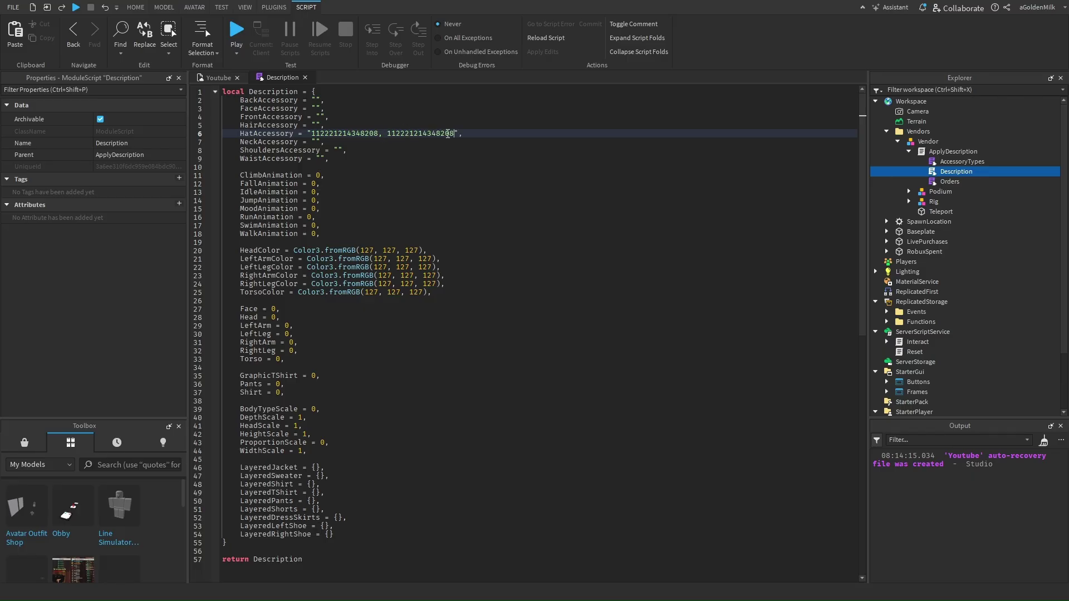
key(ctrl+z)
key(ctrl+z)
Step: Remove the pasted IDs so the LayeredJacket braces on line 46 stay empty
click(317, 468)
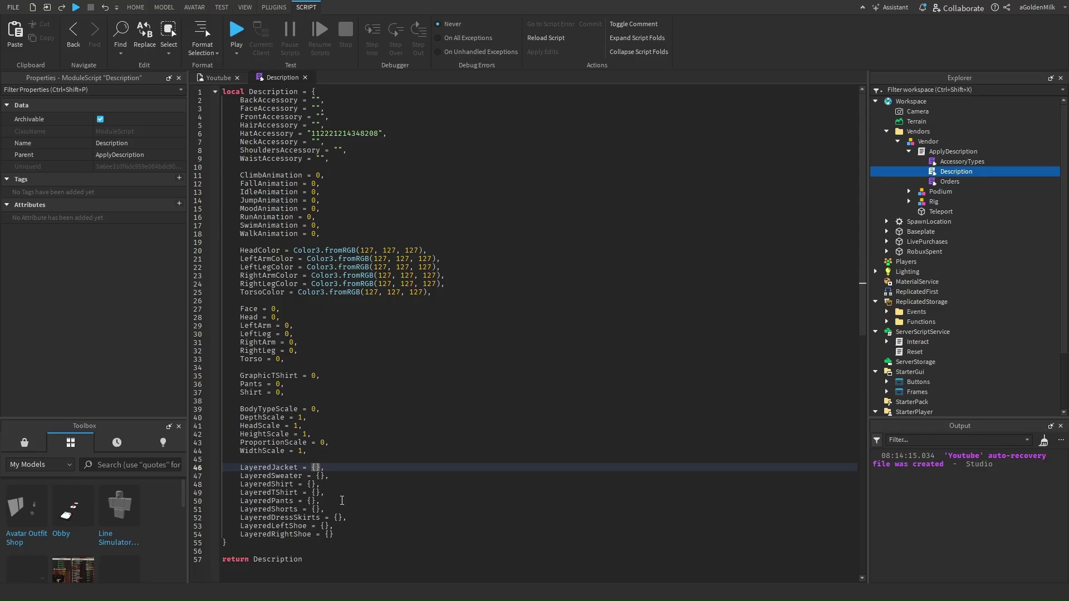
key(ctrl+v)
key(ctrl+v)
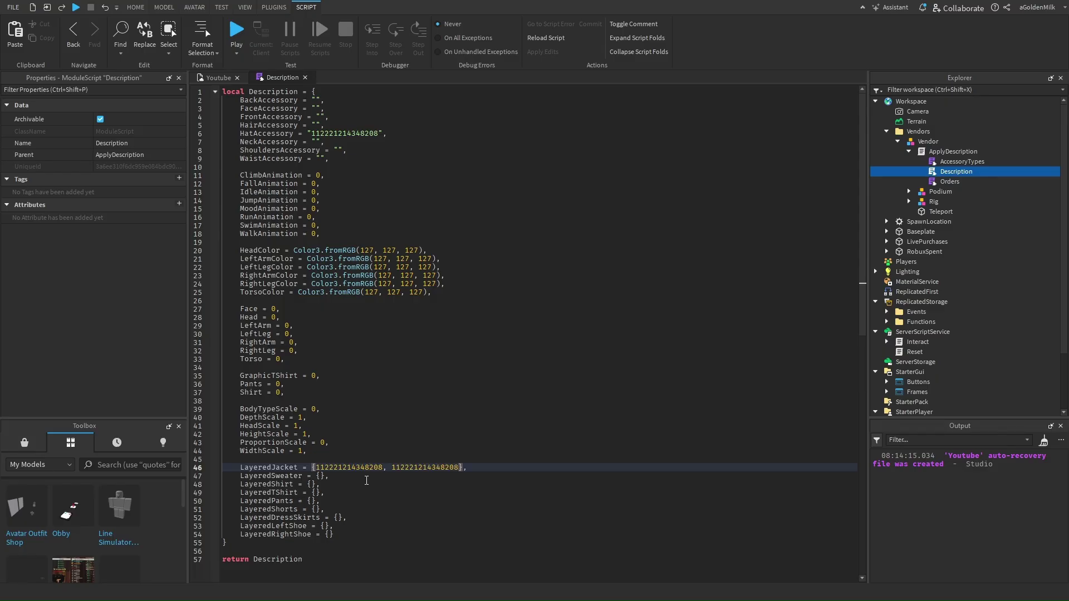
double_click(411, 468)
key(BackSpace)
click(407, 250)
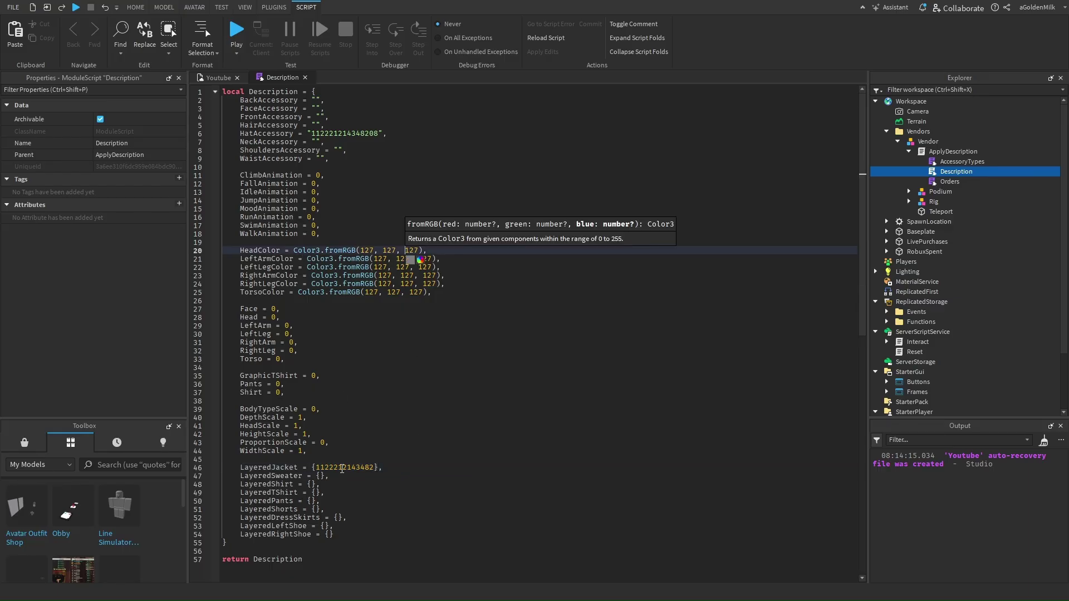
double_click(342, 469)
key(BackSpace)
click(384, 510)
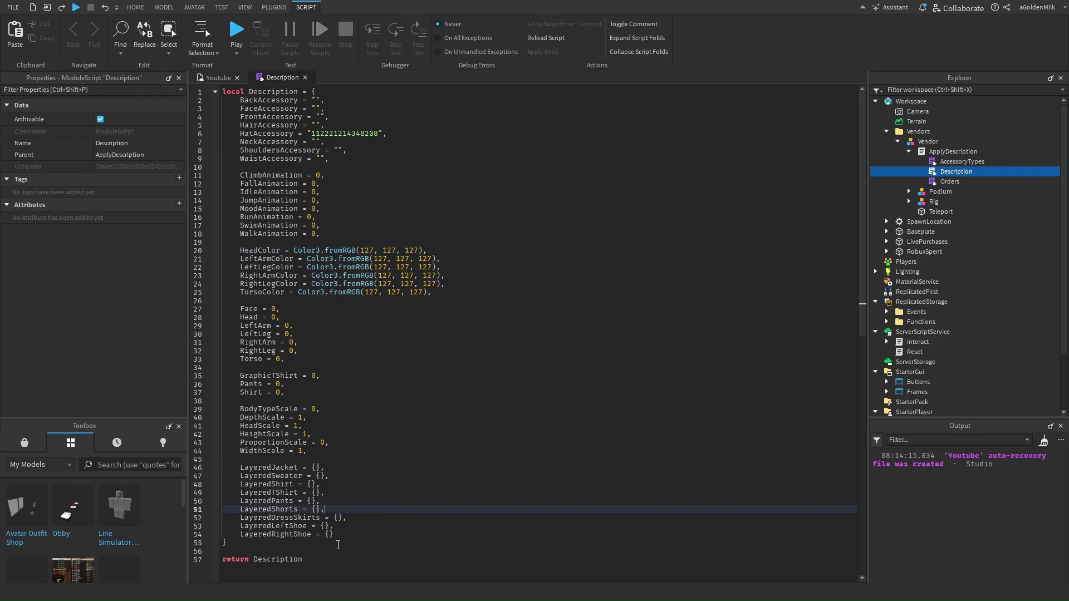
click(360, 559)
click(335, 267)
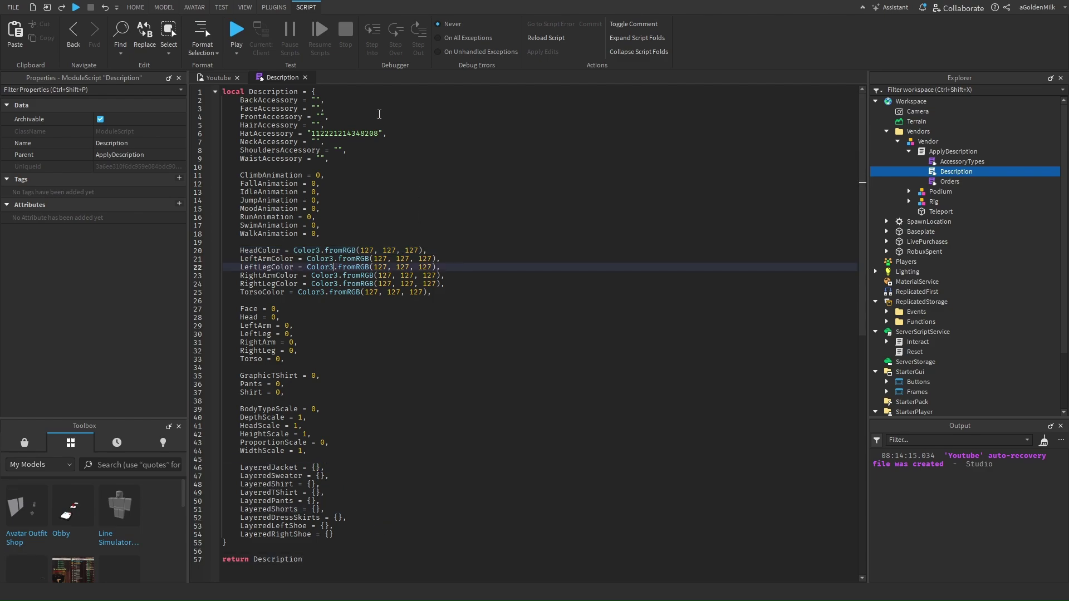
click(305, 77)
scroll(615, 398, down, 3)
scroll(615, 399, down, 2)
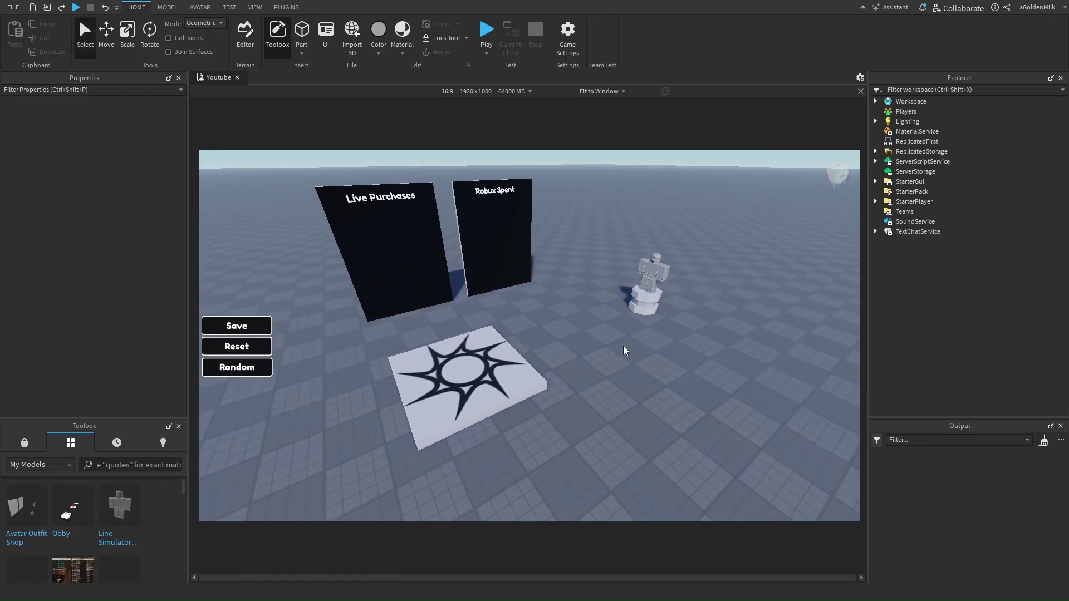
click(572, 38)
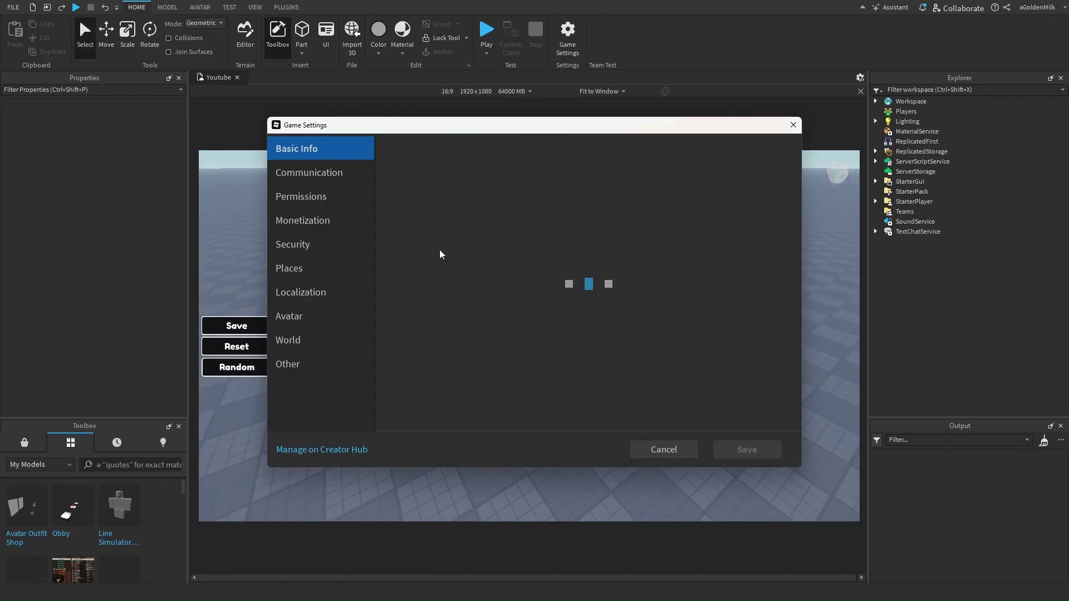
click(310, 244)
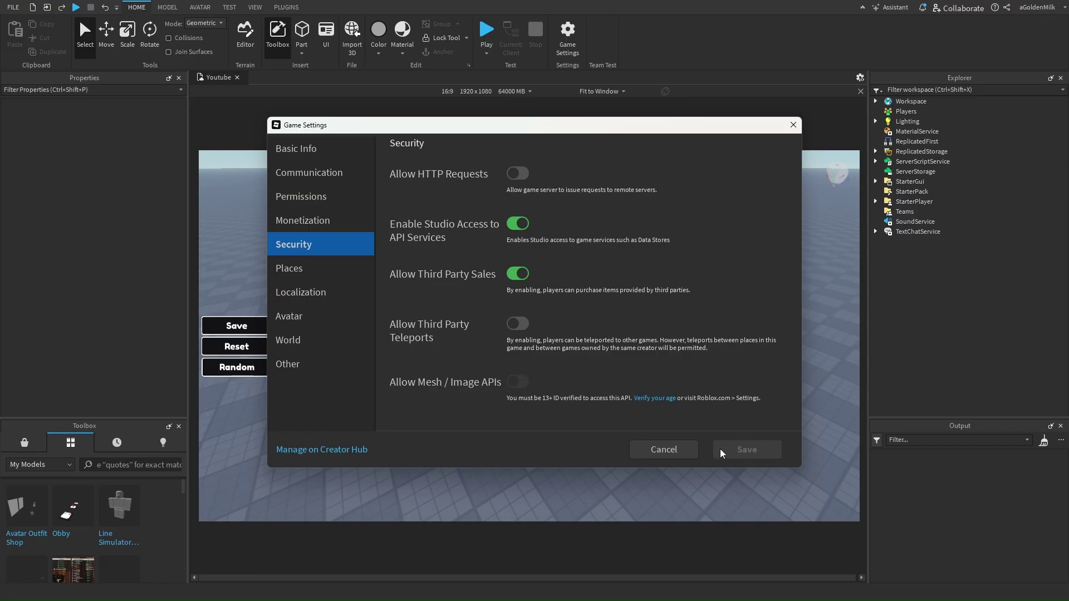
click(636, 449)
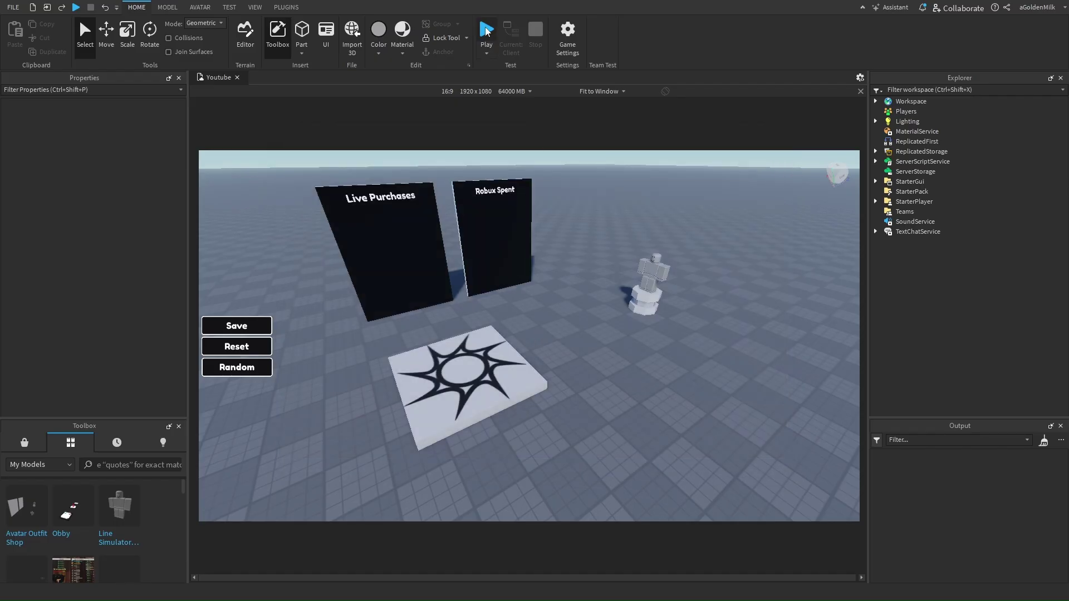
Step: Start the playtest and walk the avatar over to stand beside the vendor mannequin
click(485, 30)
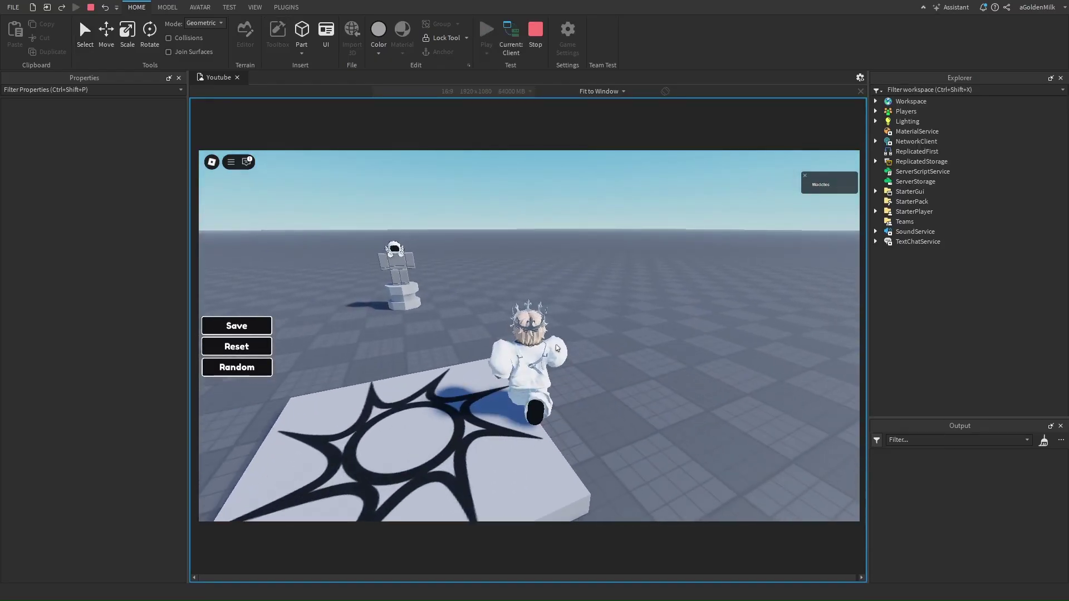
key(w)
right_drag(420, 255, 651, 279)
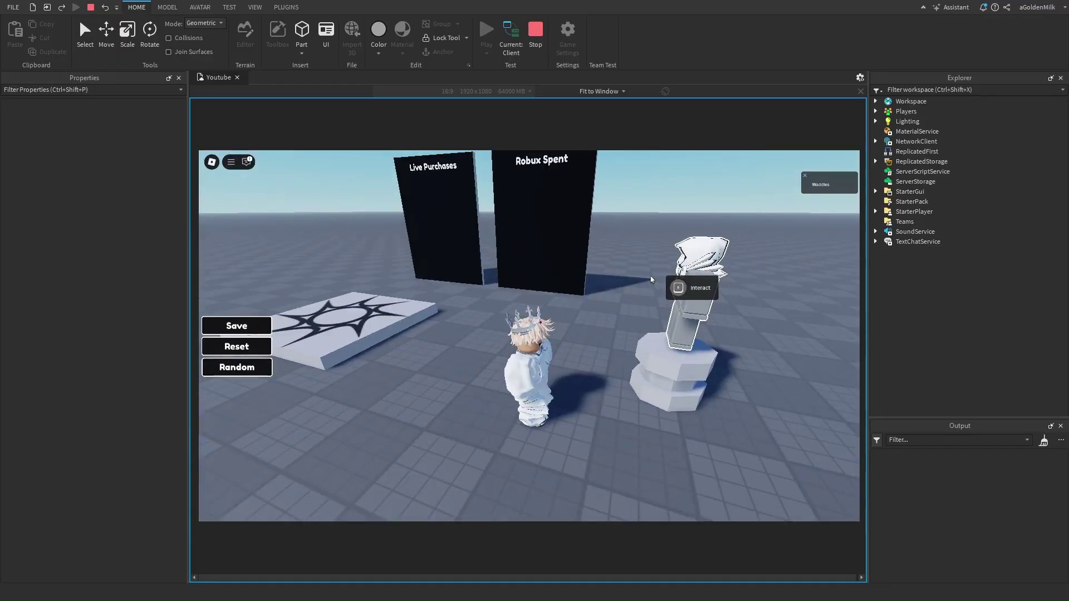
key(s)
key(a)
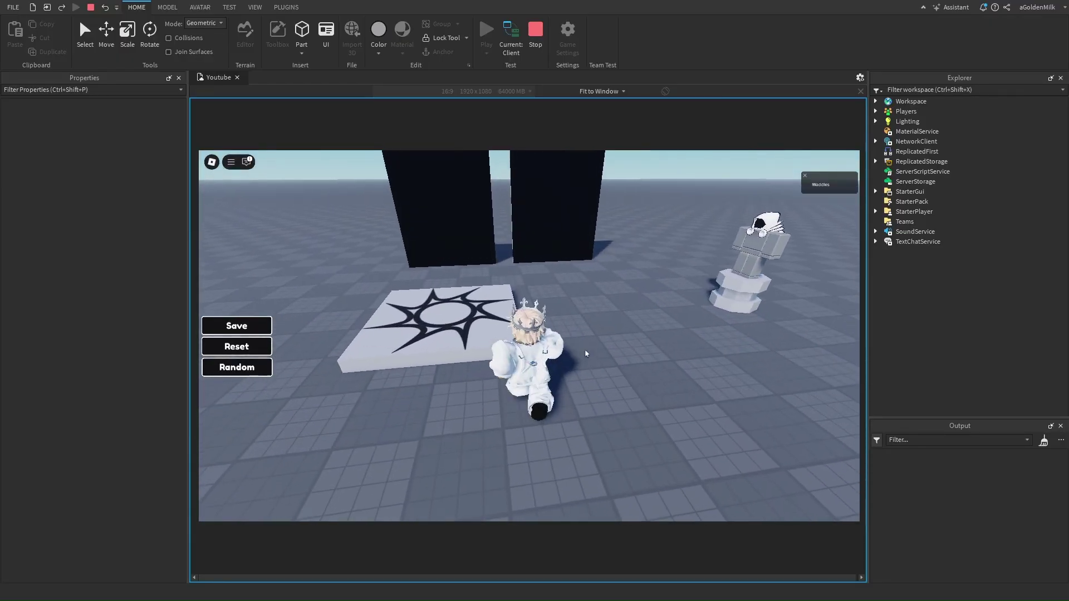
key(s)
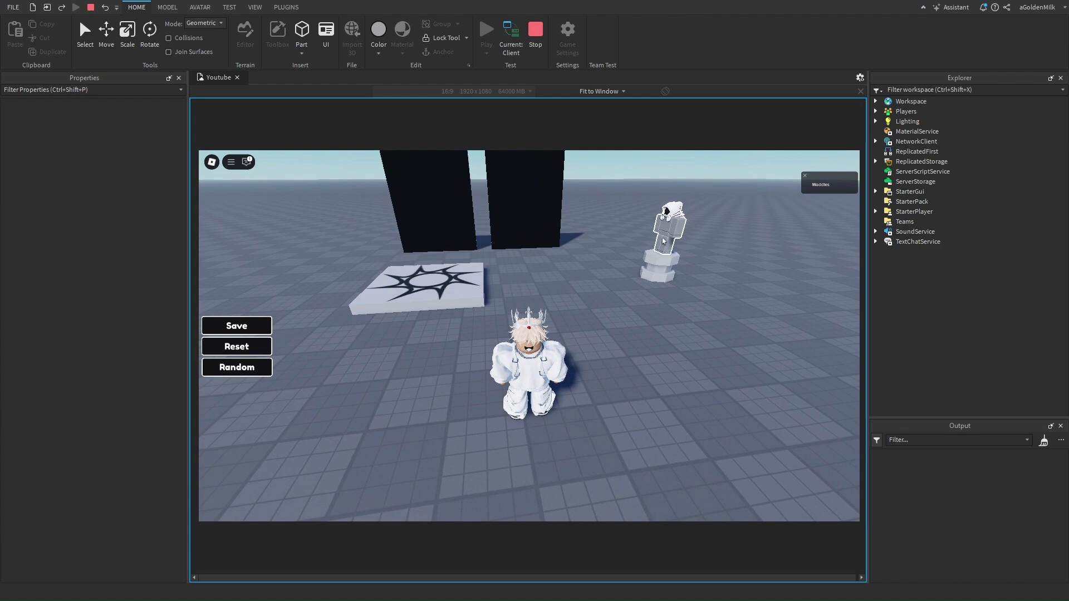
key(w)
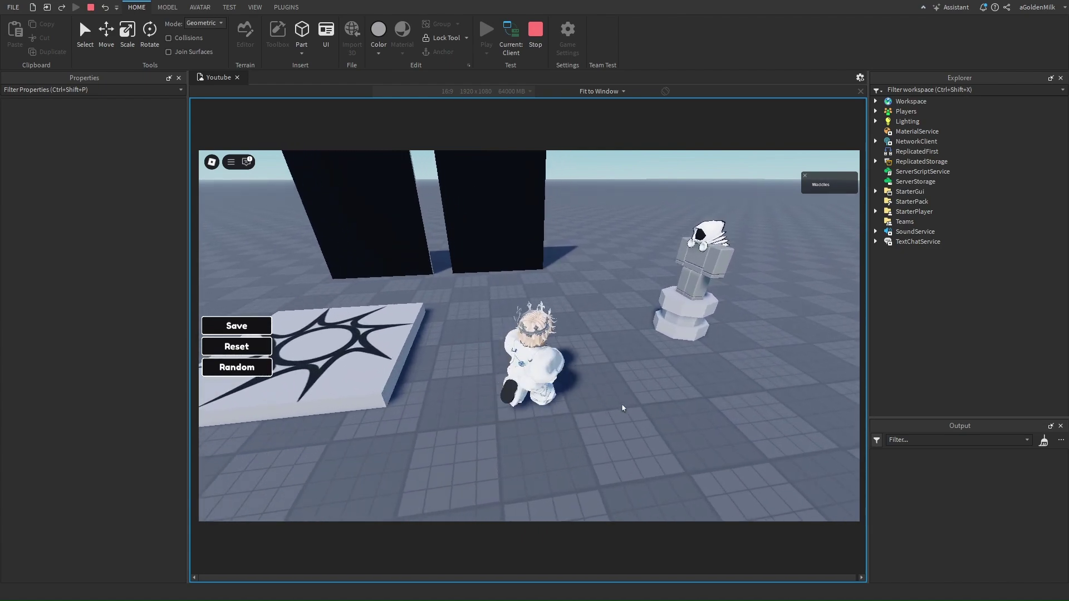
key(w)
mouse_move(630, 390)
right_down()
mouse_move(578, 299)
mouse_move(566, 432)
mouse_move(660, 462)
mouse_move(673, 269)
right_up()
right_drag(632, 374, 597, 249)
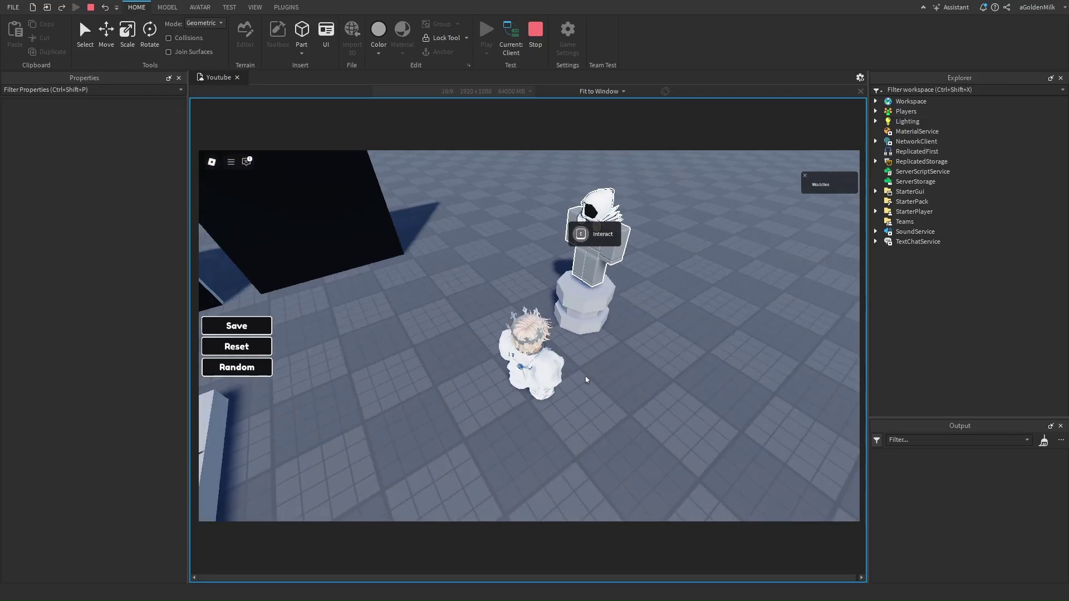
Step: Open the vendor's outfit panel, view the Neon White Dominus options, then close it
click(581, 240)
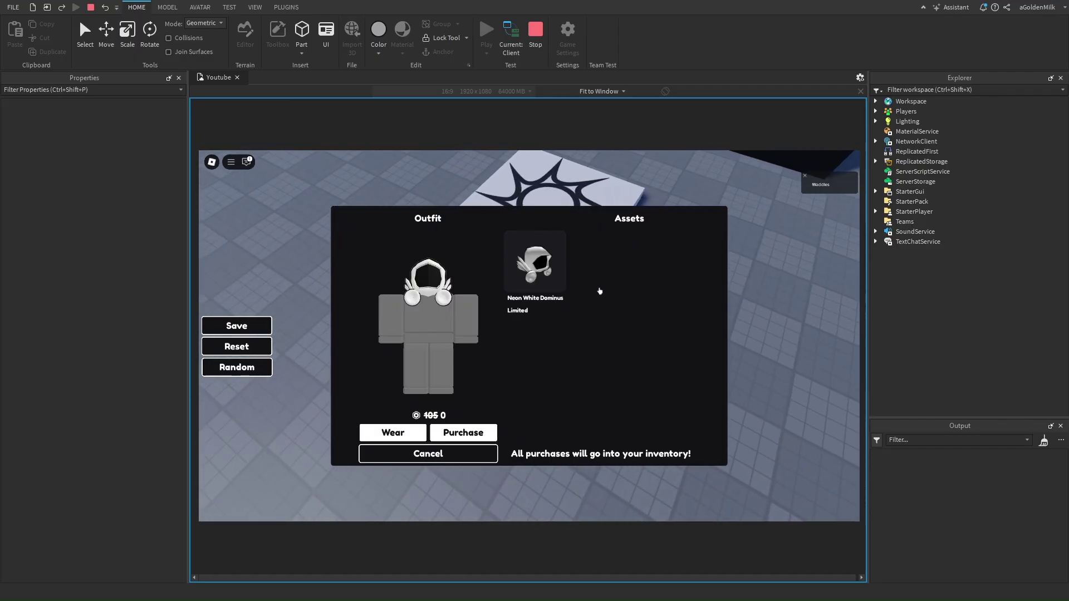
click(534, 280)
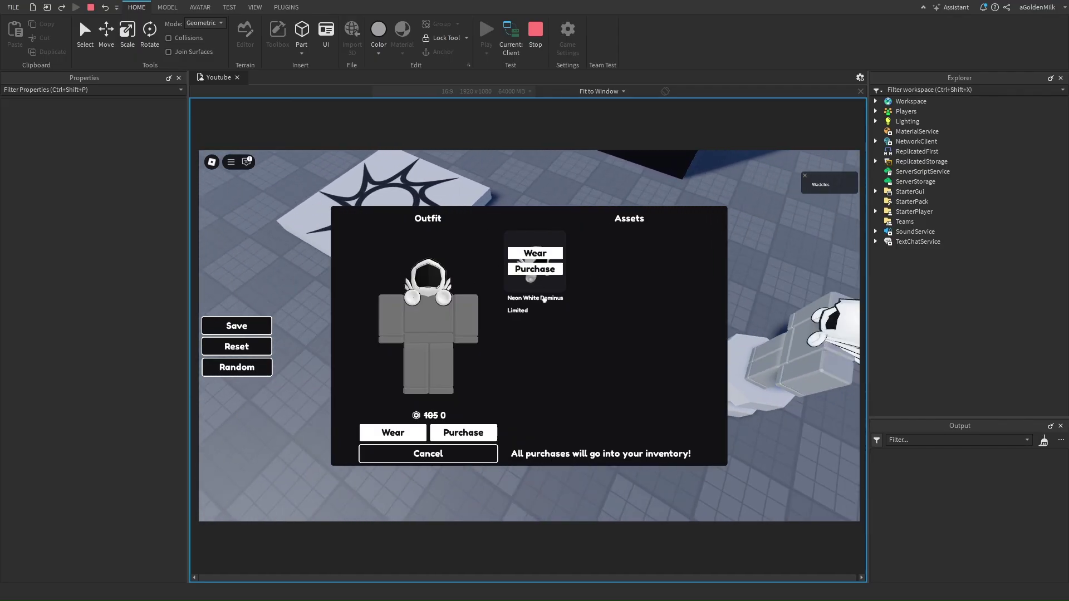
click(536, 277)
click(448, 456)
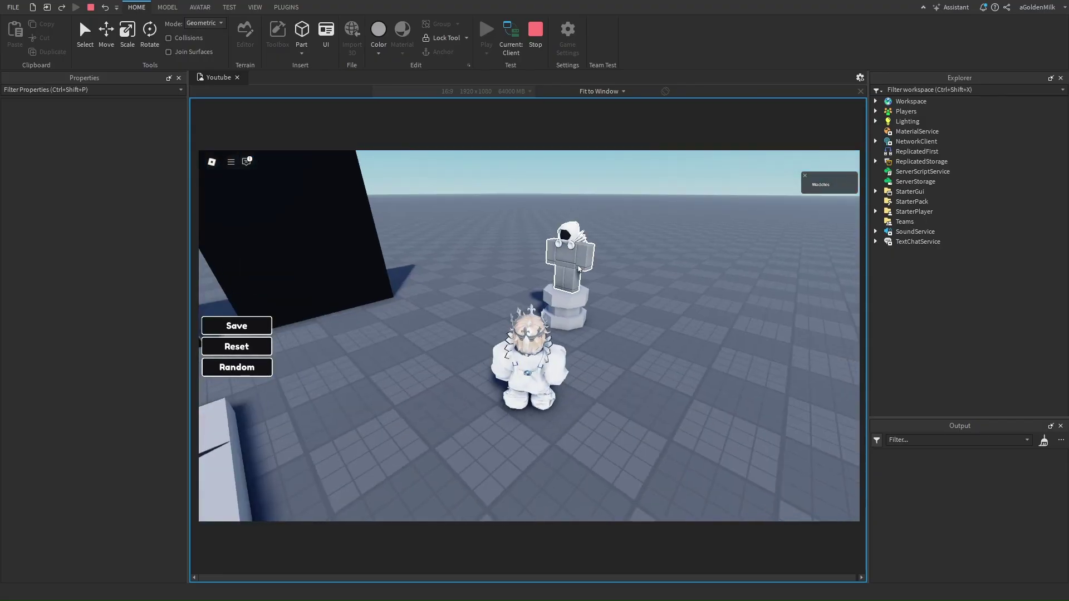
Step: Reopen the panel, try the Dominus on and off, then wear the whole vendor outfit
click(579, 269)
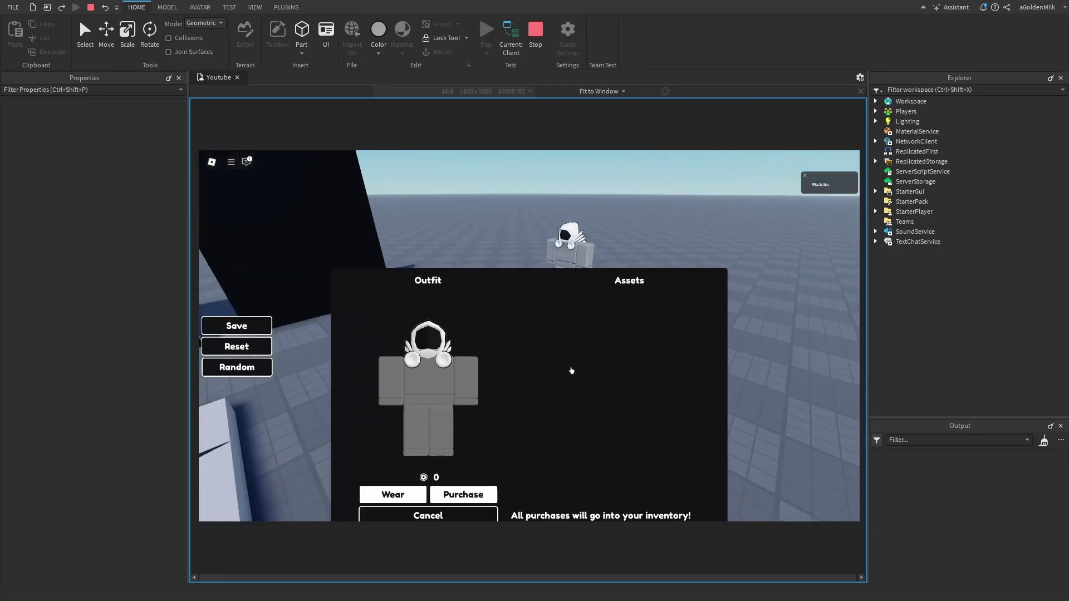
click(552, 278)
click(544, 258)
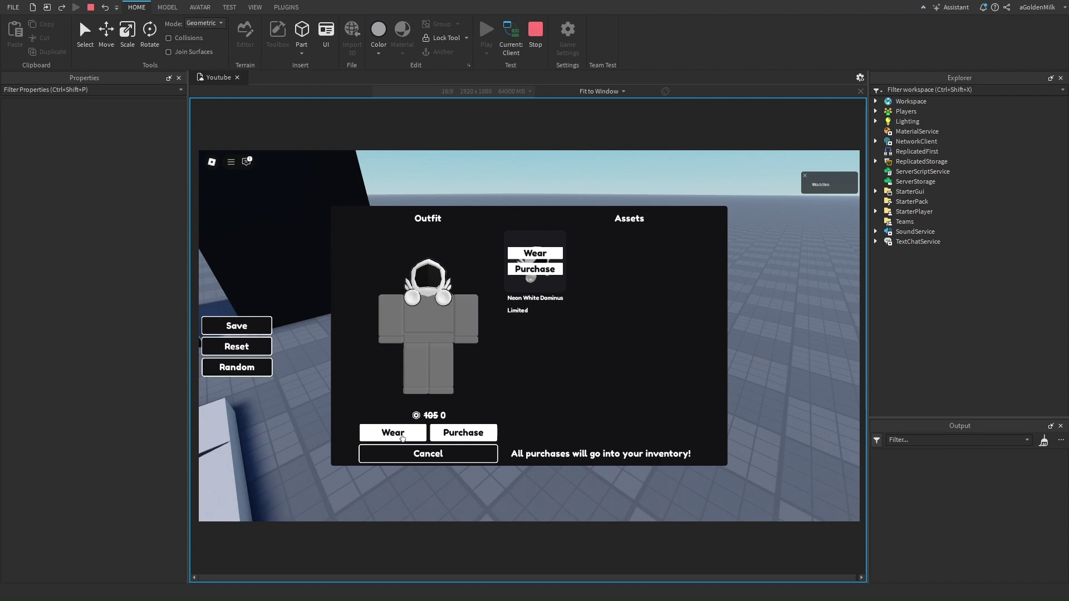
click(417, 455)
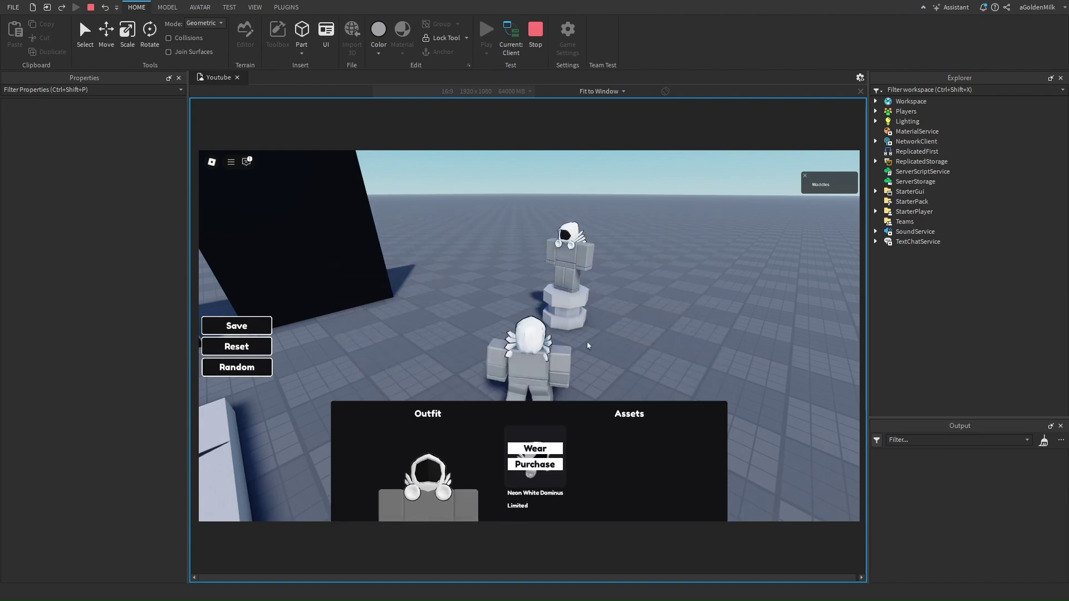
mouse_move(587, 354)
right_down()
mouse_move(621, 327)
mouse_move(223, 407)
right_up()
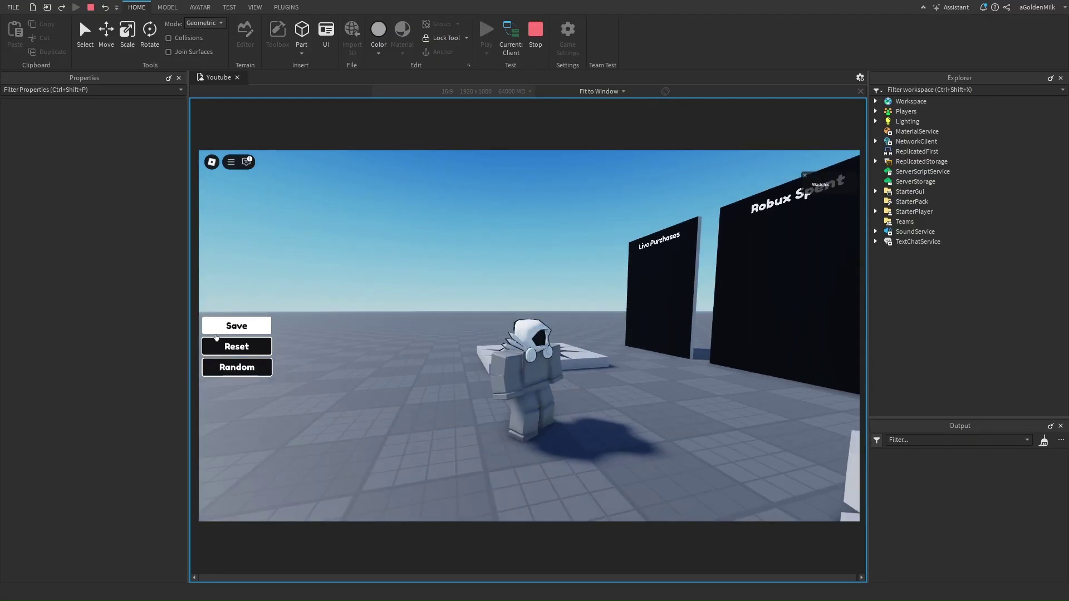
Step: Save the grey hooded outfit as the avatar's look and confirm the save prompt
click(216, 331)
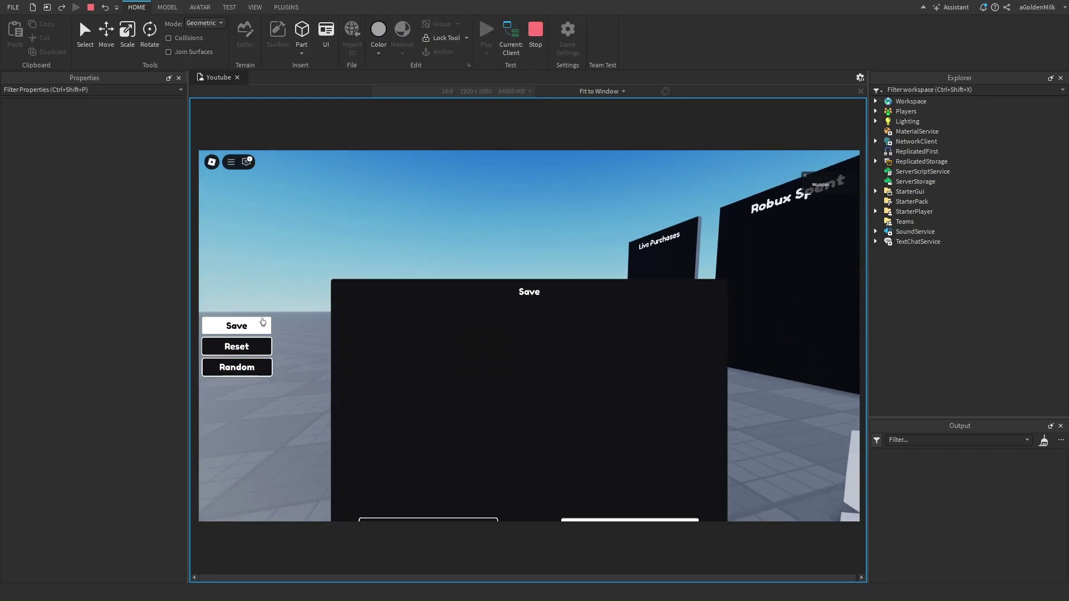
click(629, 455)
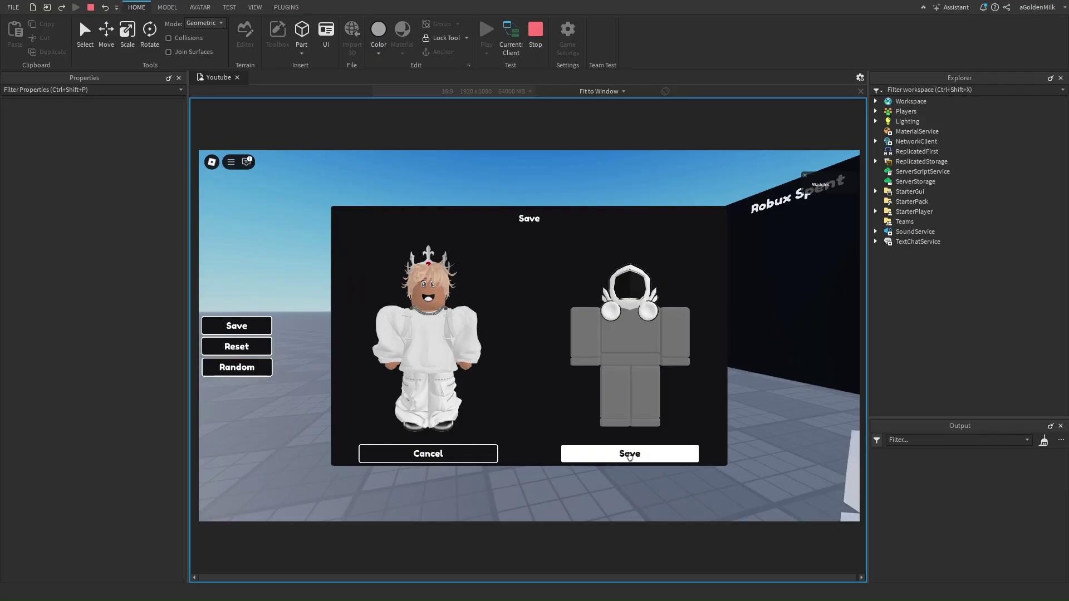
click(505, 404)
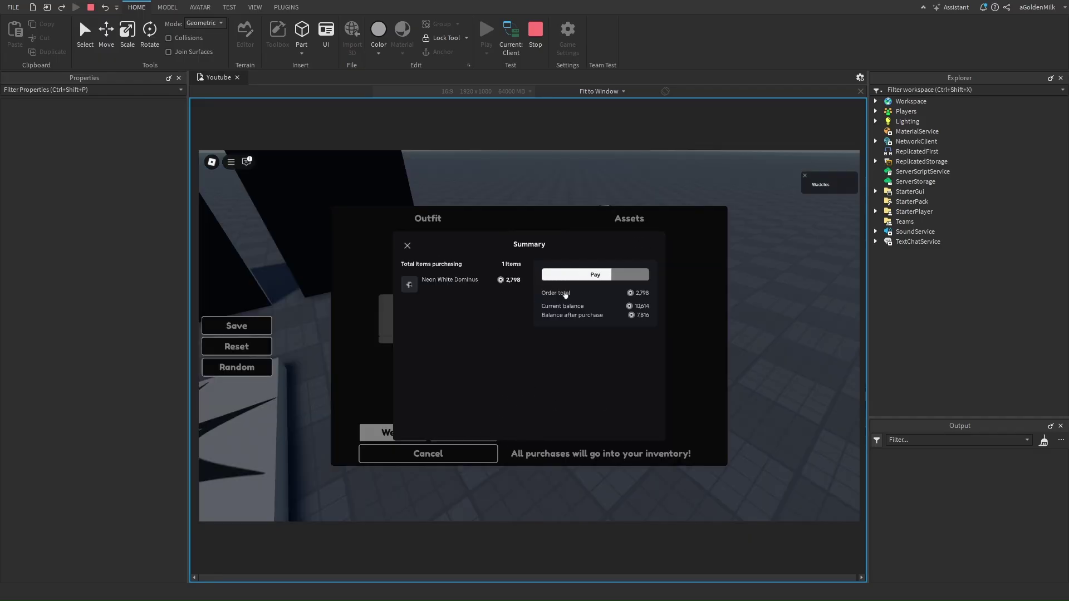
Step: Dismiss the order summary and buy prompts, then buy the Neon White Dominus alone for 2798
click(408, 247)
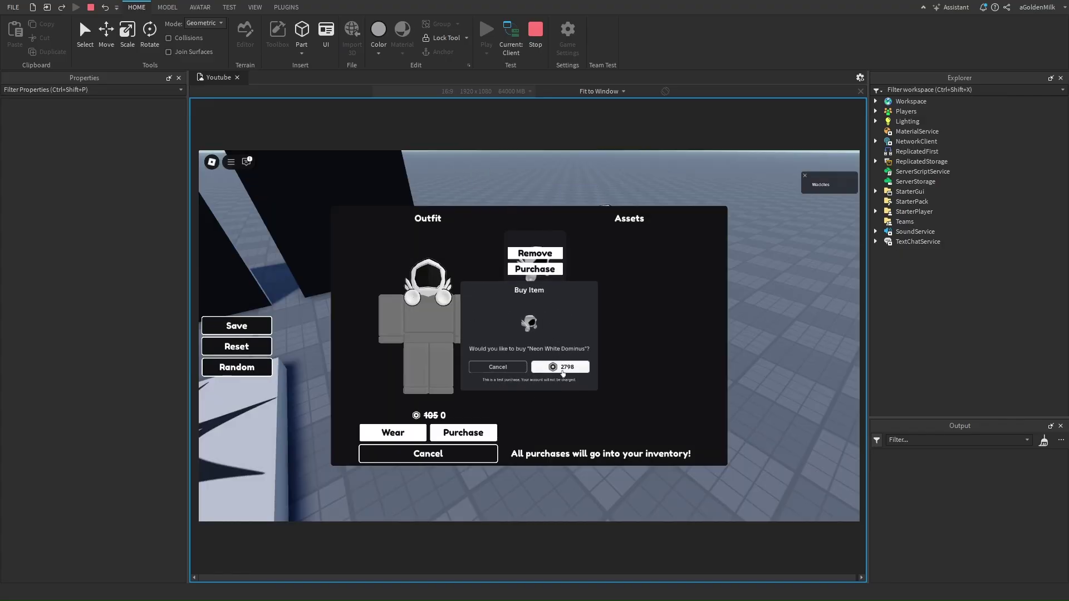
click(509, 374)
click(517, 370)
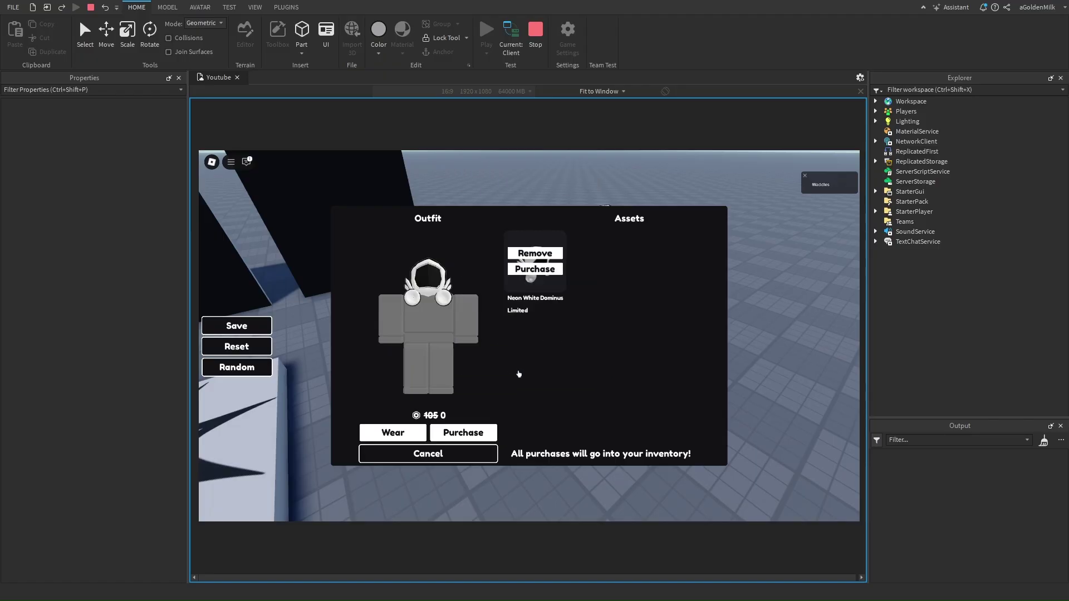
click(548, 272)
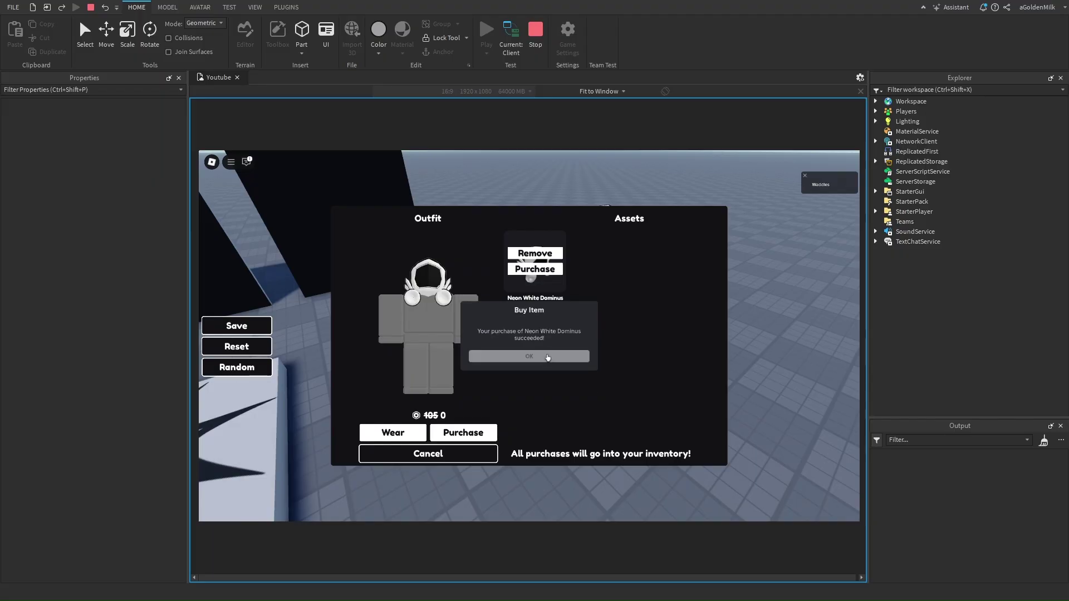
click(548, 357)
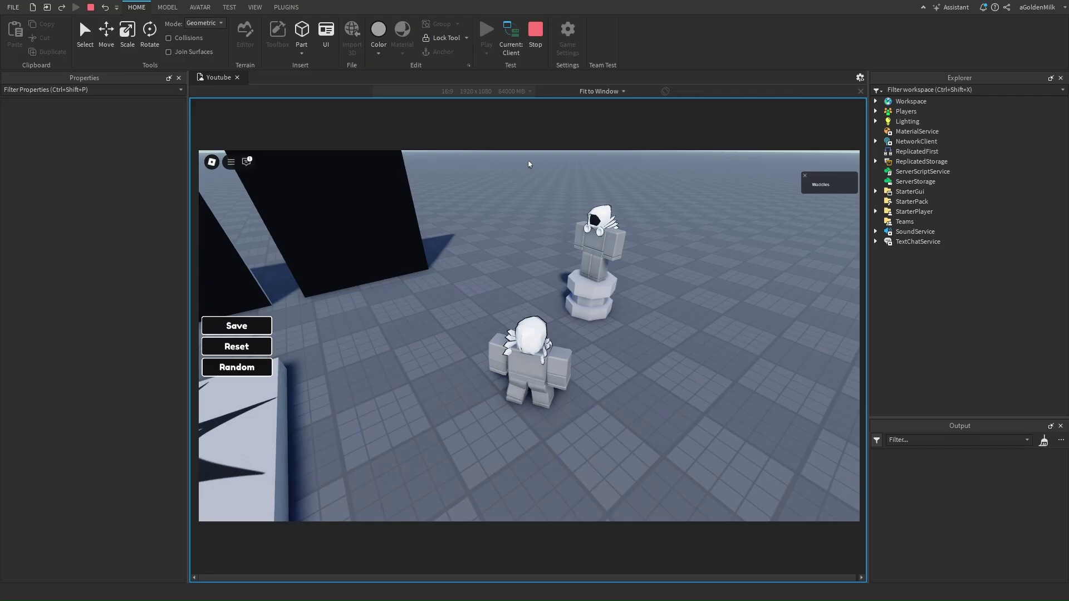
Step: Walk to the Live Purchases and Robux Spent boards to view the Dominus entry and 105 Robux
right_drag(538, 340, 506, 198)
key(w)
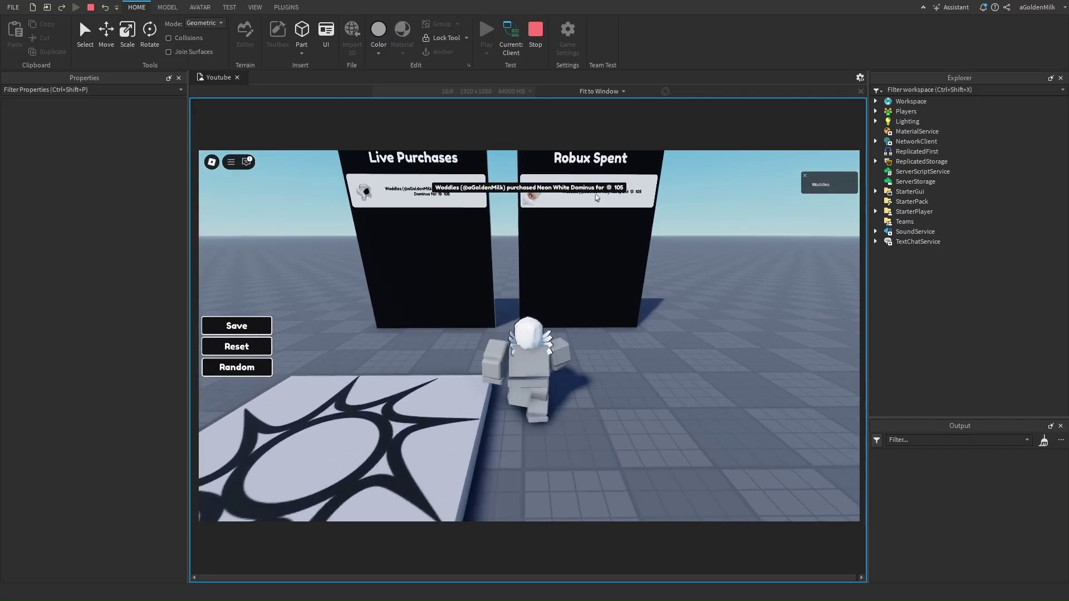
key(s)
key(w)
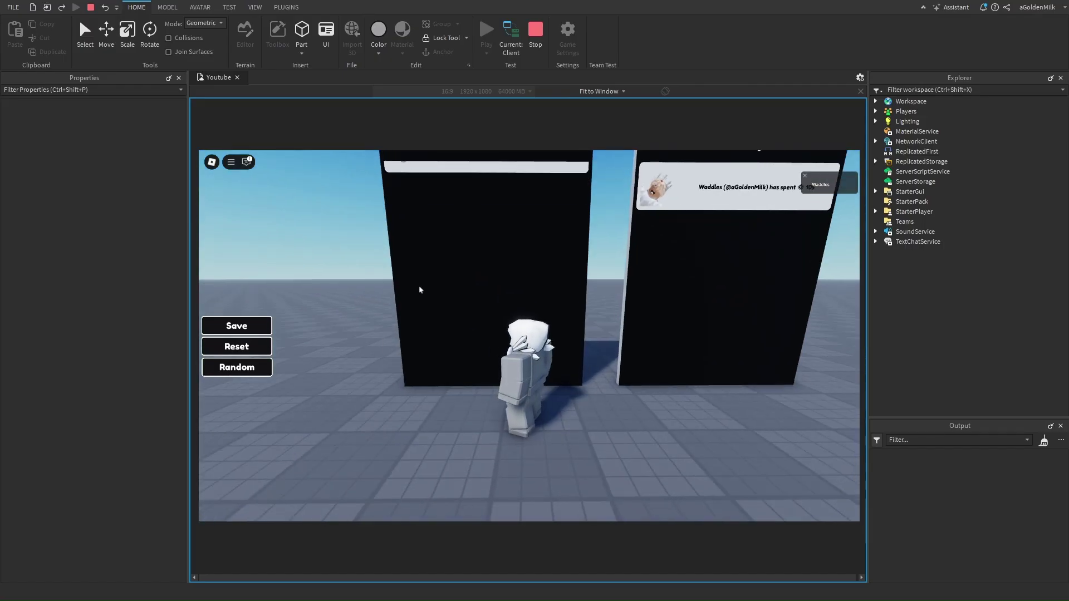
right_drag(453, 222, 574, 454)
scroll(574, 454, down, 3)
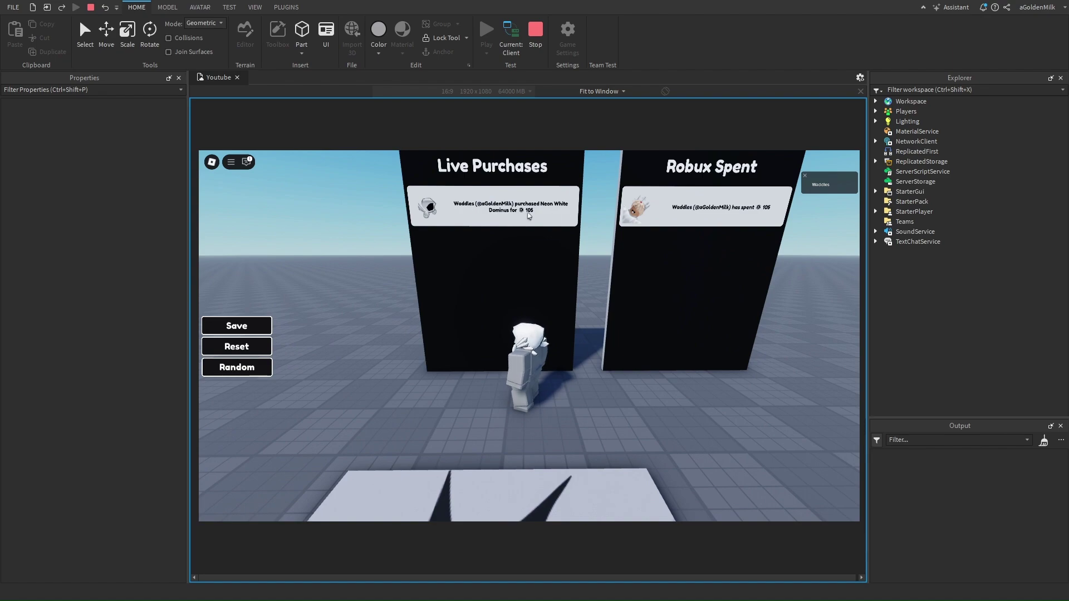
key(d)
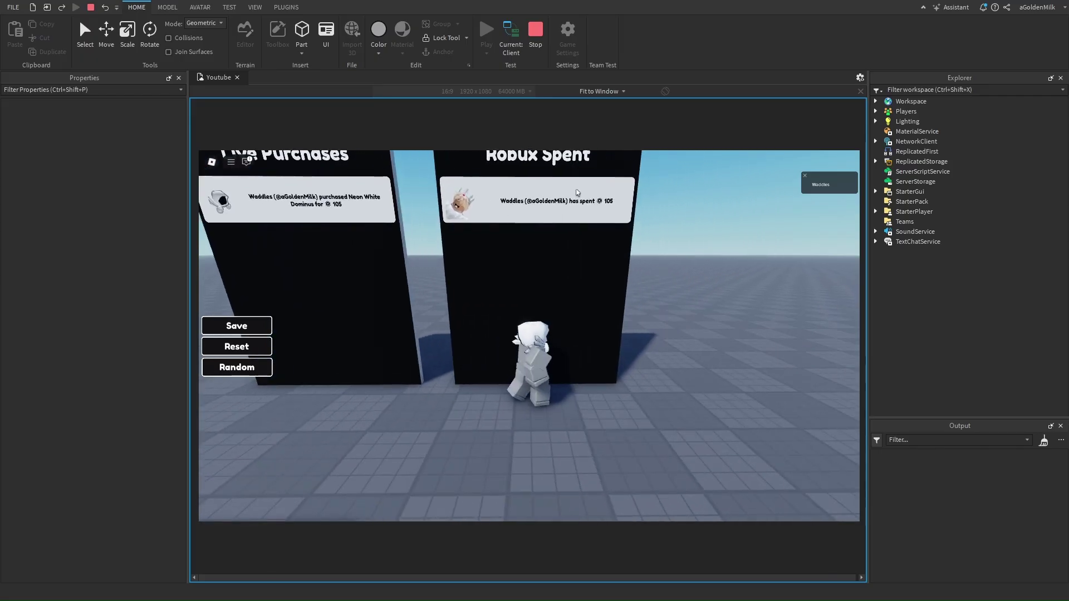
scroll(489, 241, down, 2)
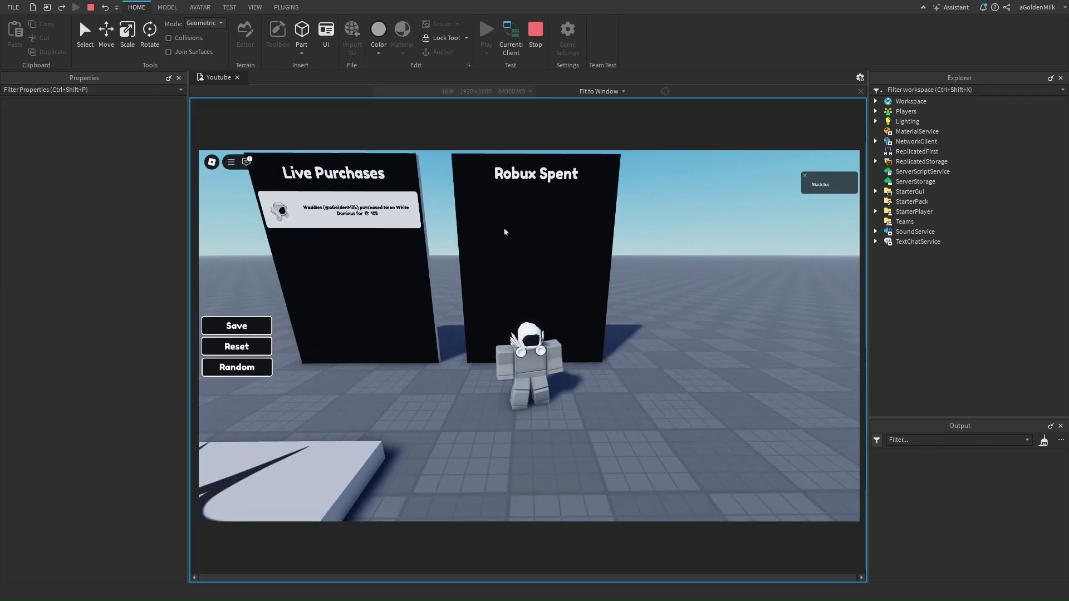
key(s)
right_drag(560, 358, 568, 430)
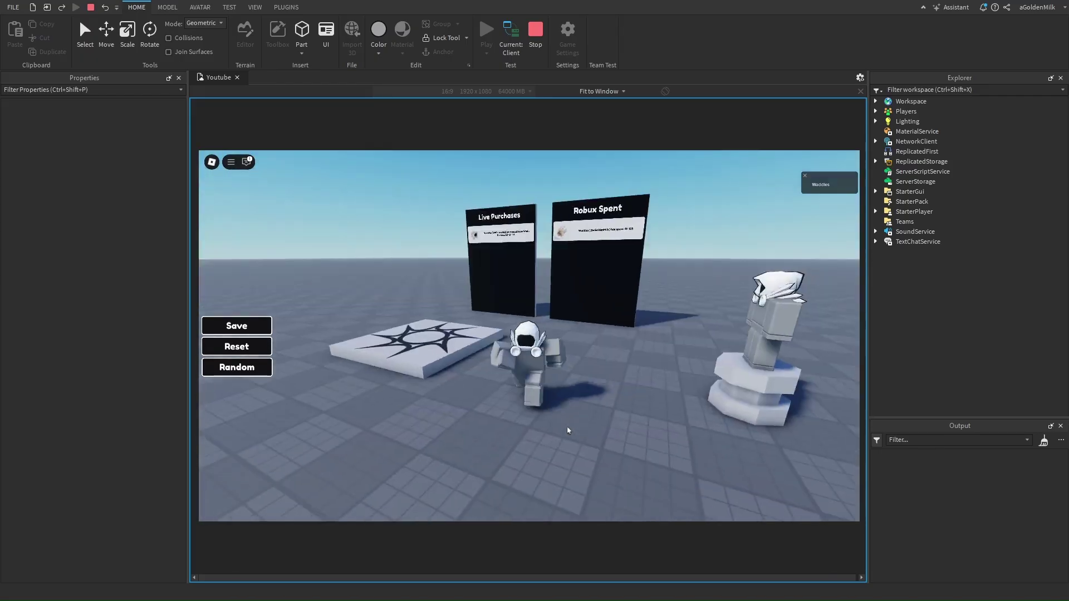
Step: Compare both avatar previews in the reset confirmation, then confirm restoring the blonde, white-clothed look
click(252, 347)
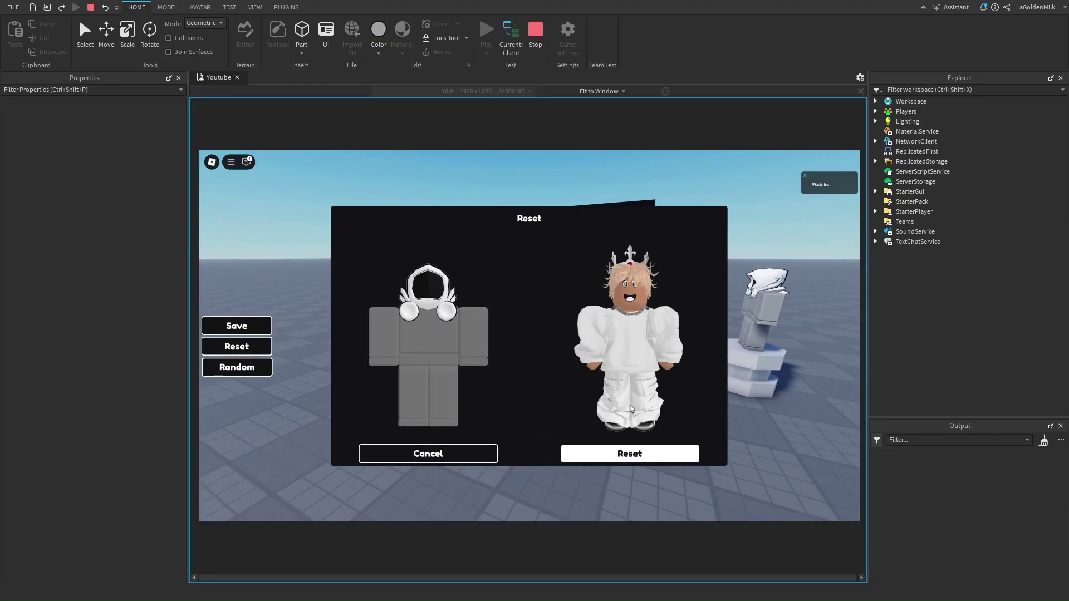
drag(630, 408, 604, 375)
mouse_move(468, 368)
mouse_down()
mouse_move(479, 361)
mouse_move(410, 370)
mouse_move(418, 382)
mouse_move(420, 366)
mouse_up()
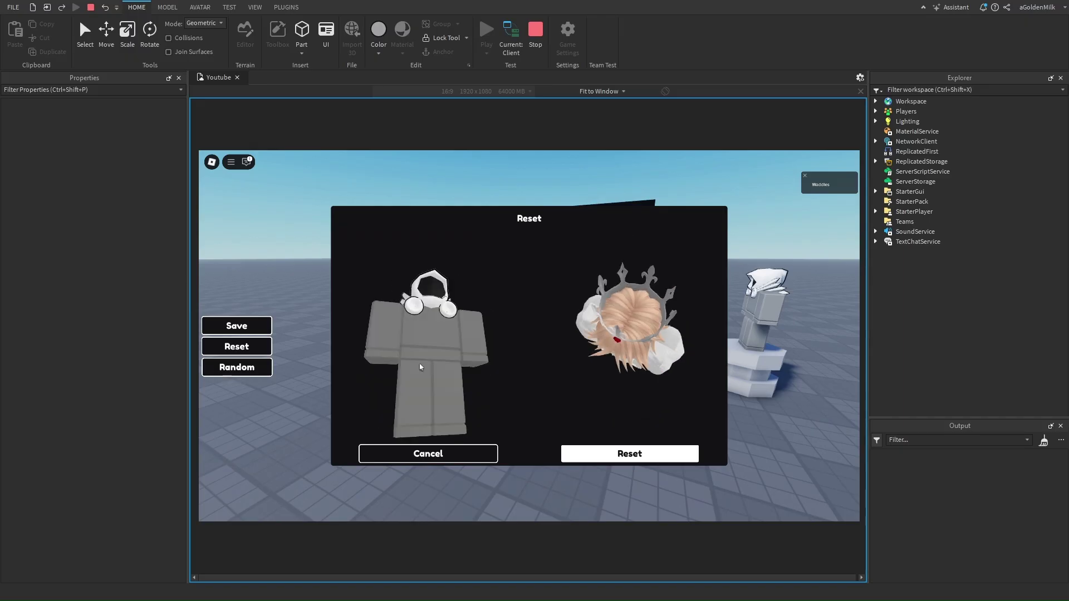
click(664, 455)
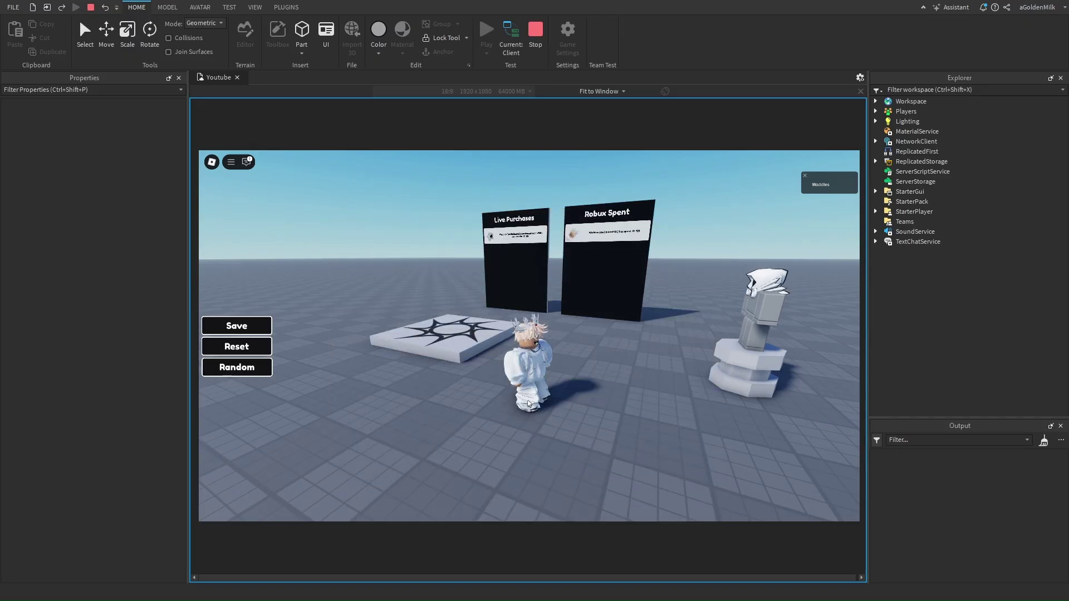
key(s)
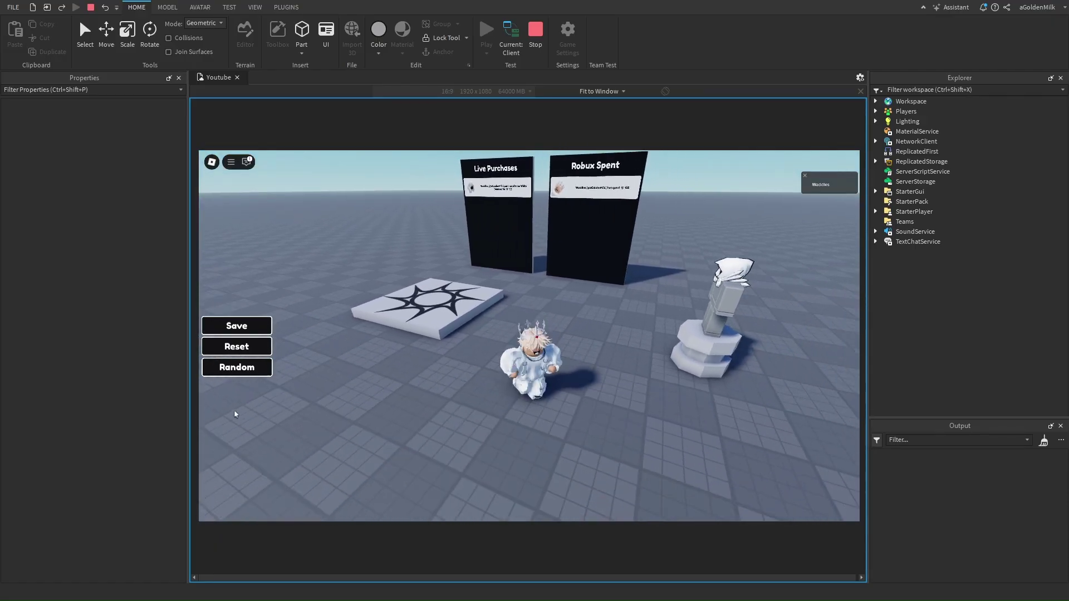
key(a)
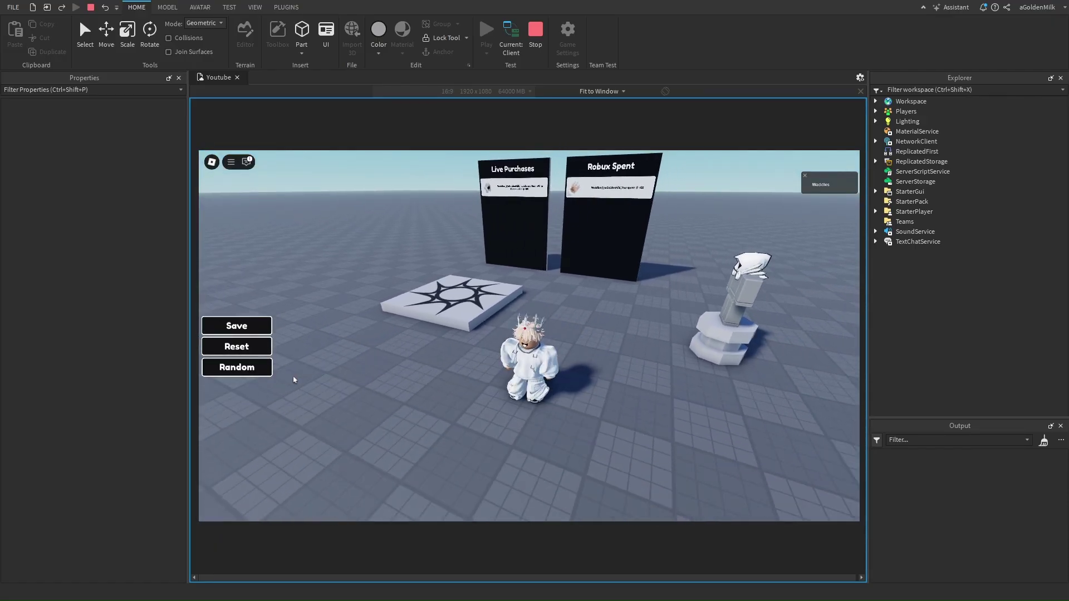
key(d)
right_drag(551, 305, 582, 306)
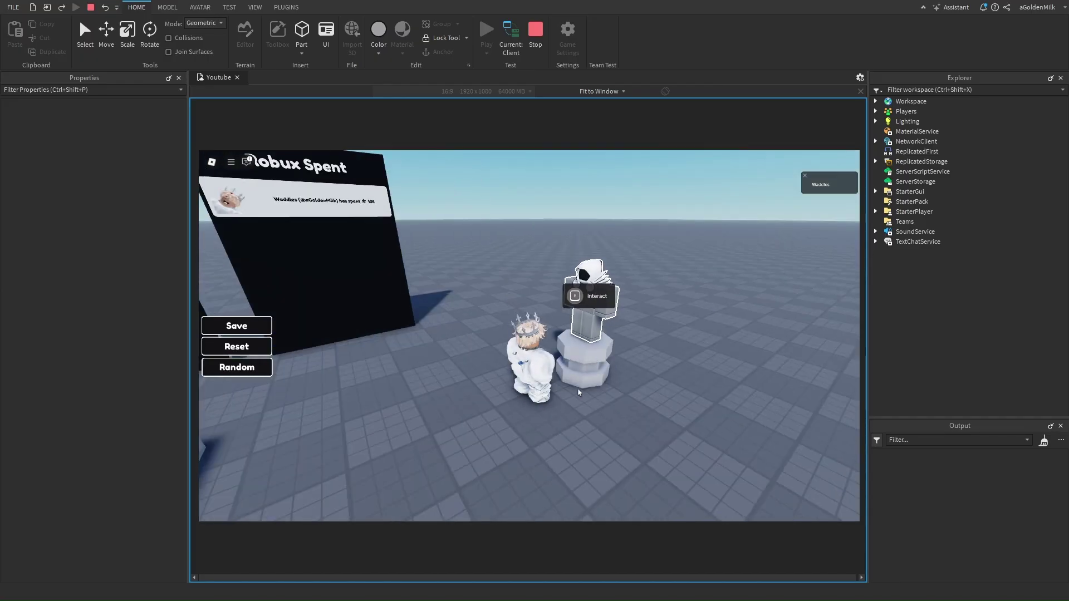
right_drag(577, 392, 603, 391)
right_drag(509, 447, 337, 393)
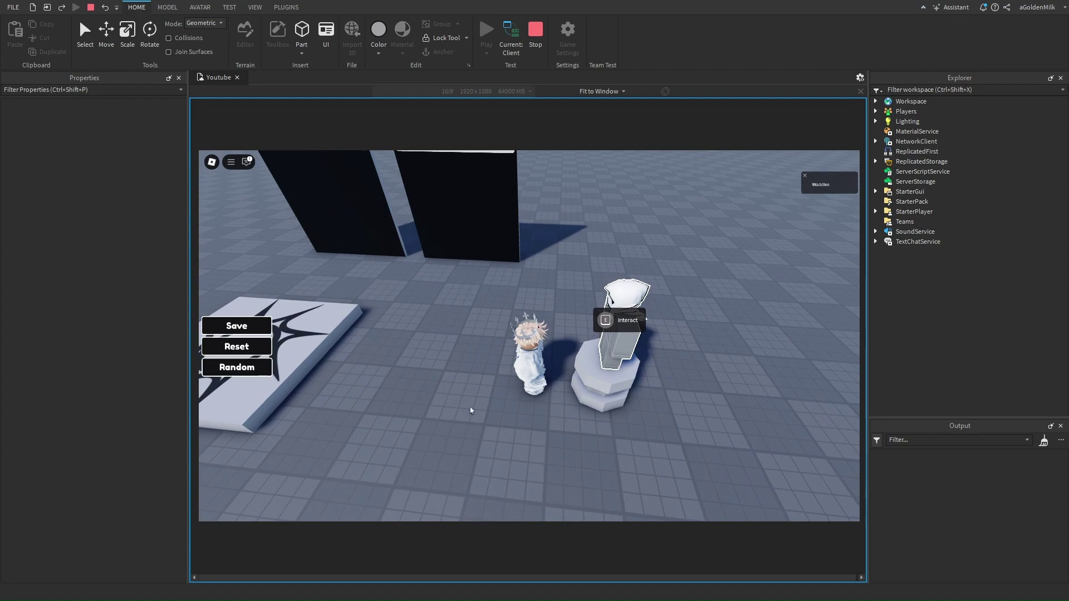
key(s)
key(s)
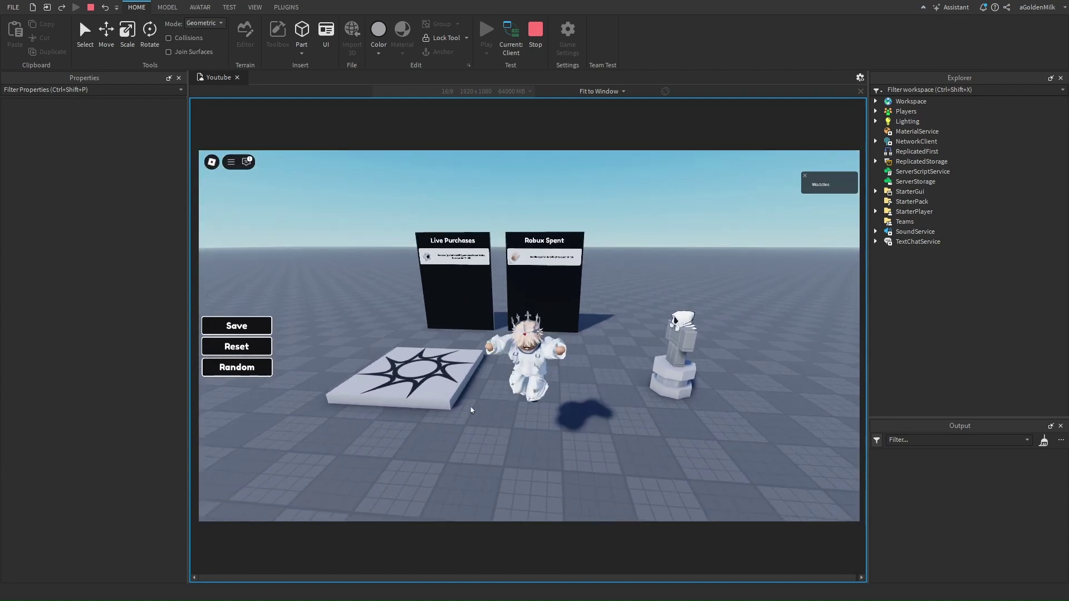
key(w)
key(s)
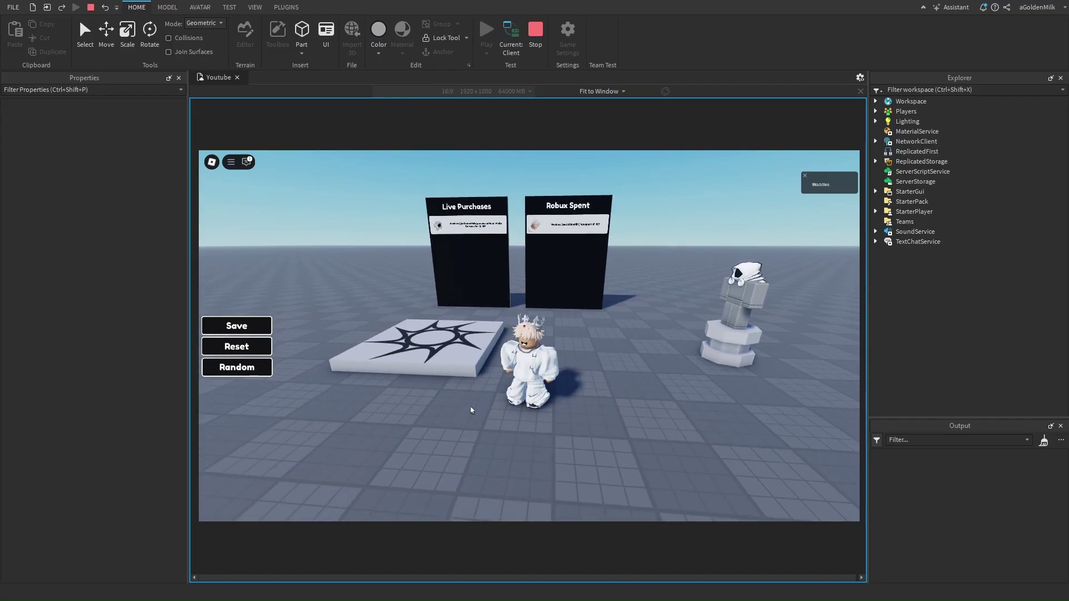
key(s)
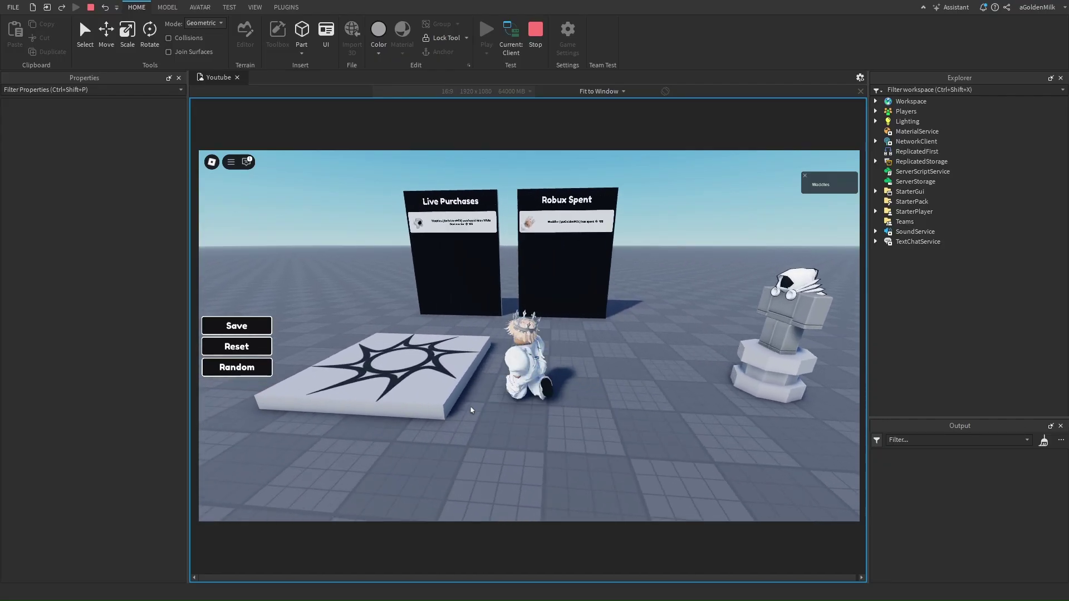
key(space)
key(s)
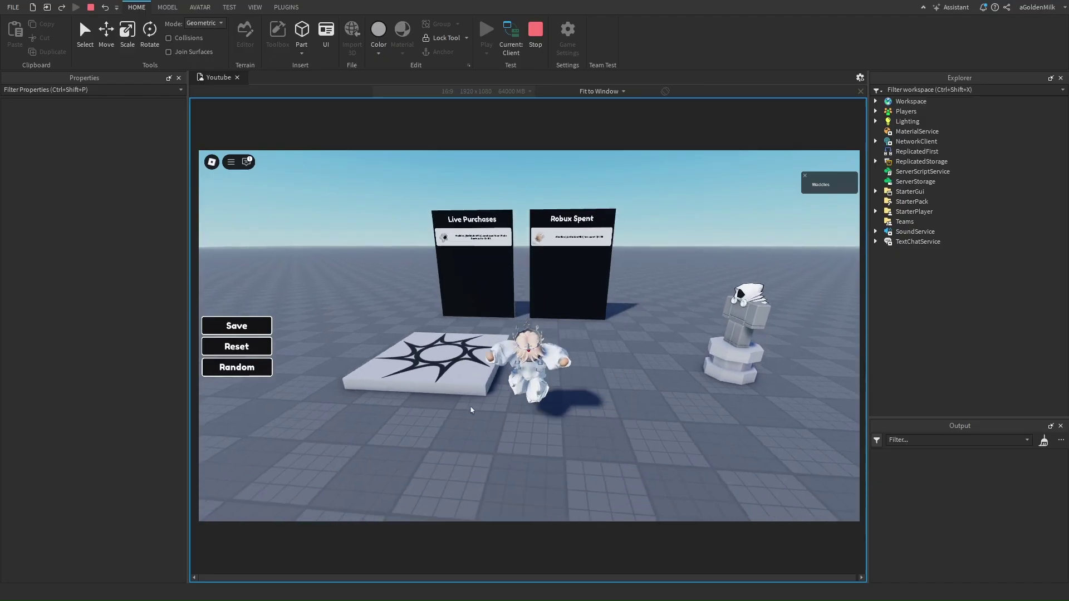